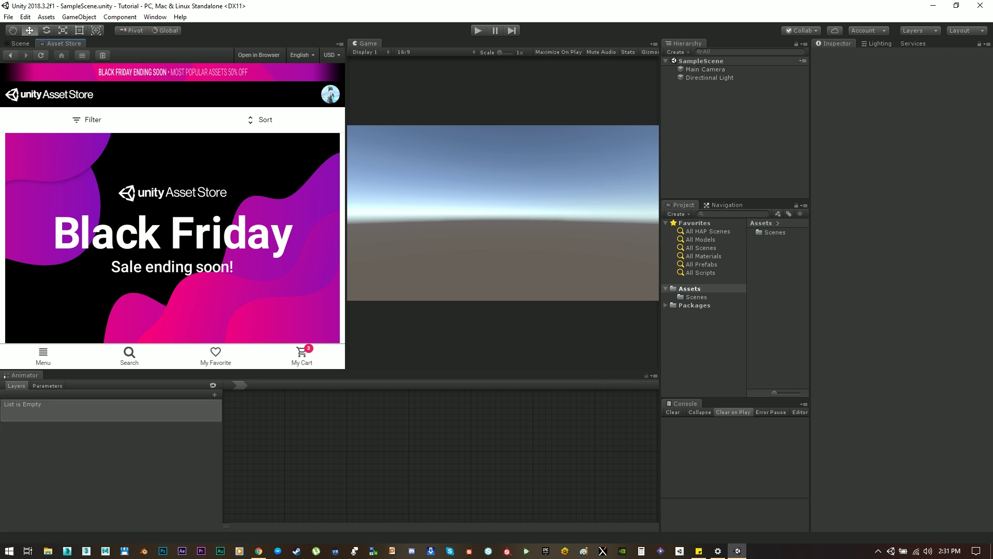
# Switch to the browser, open the Animal Controller (beta) asset in Unity, and import the package into the project
pyautogui.hotkey('alt', 'Tab')
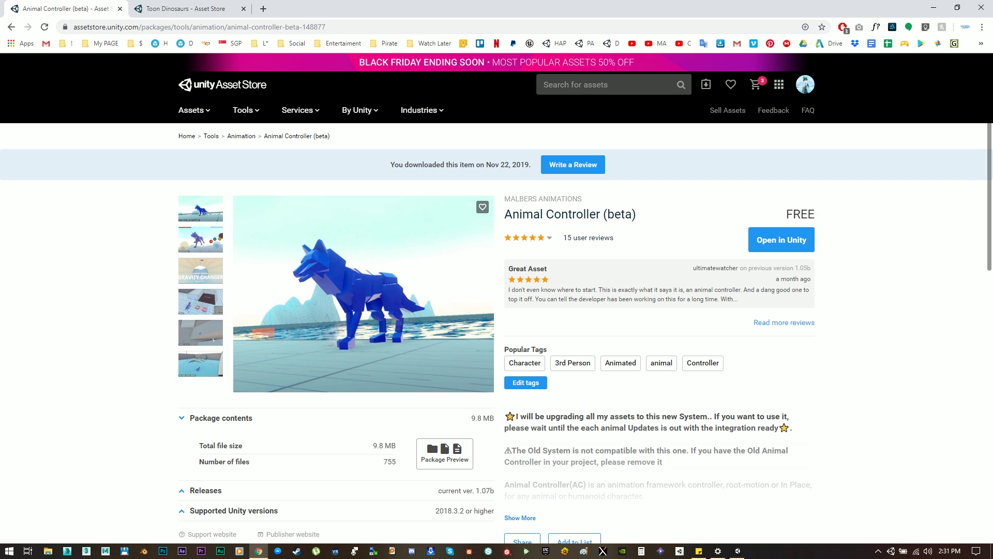
pyautogui.hotkey('ctrl', 'Tab')
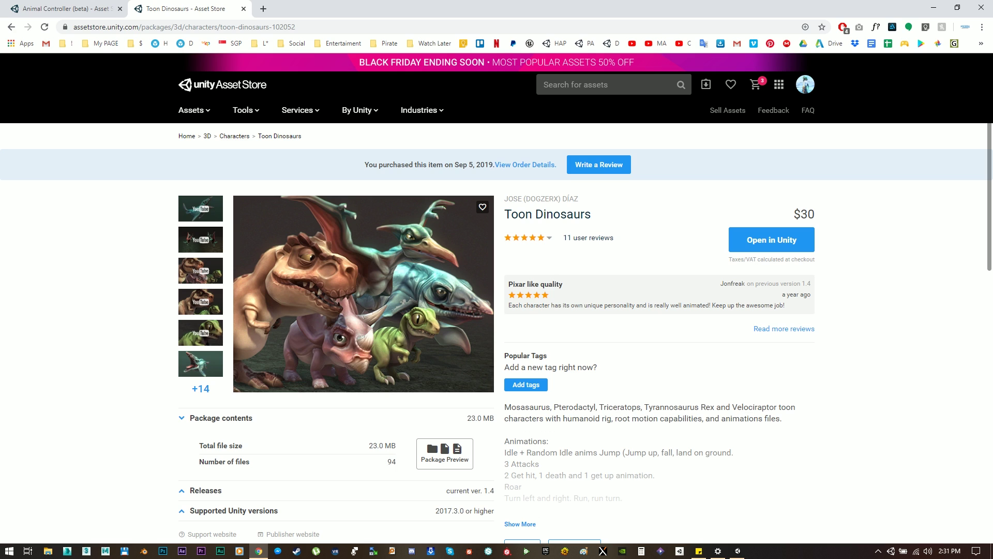
pyautogui.hotkey('ctrl', 'shift', 'Tab')
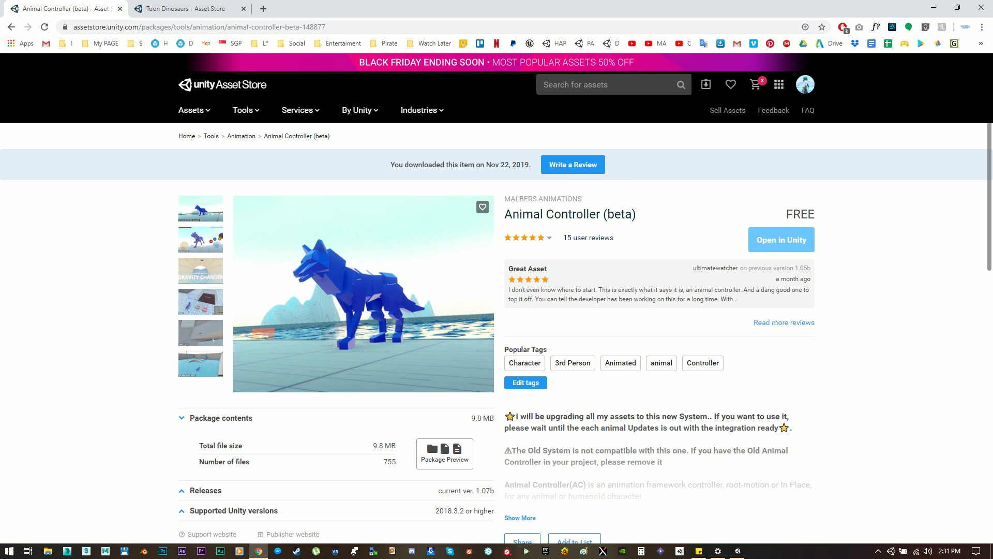
pyautogui.click(782, 240)
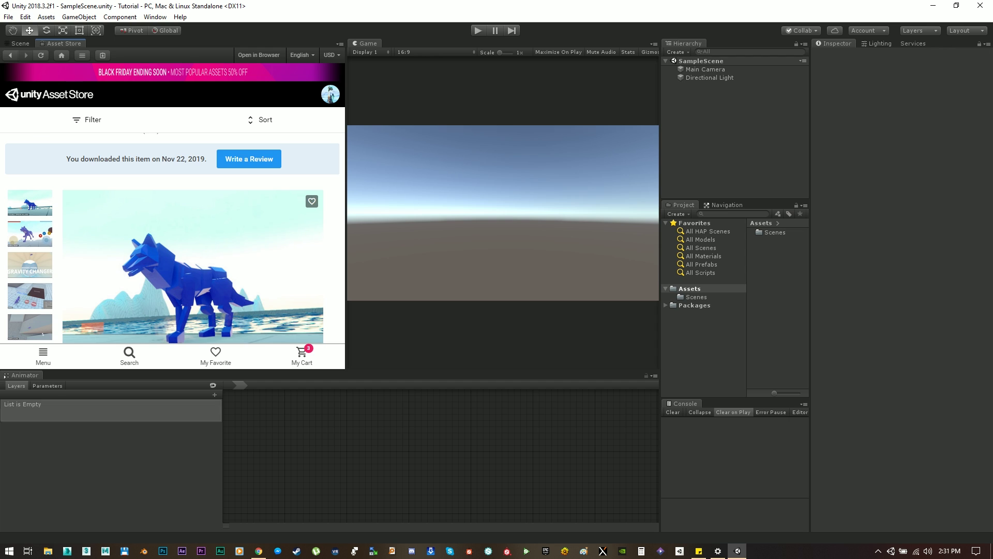
pyautogui.scroll(-4, 172, 238)
pyautogui.scroll(-4, 172, 238)
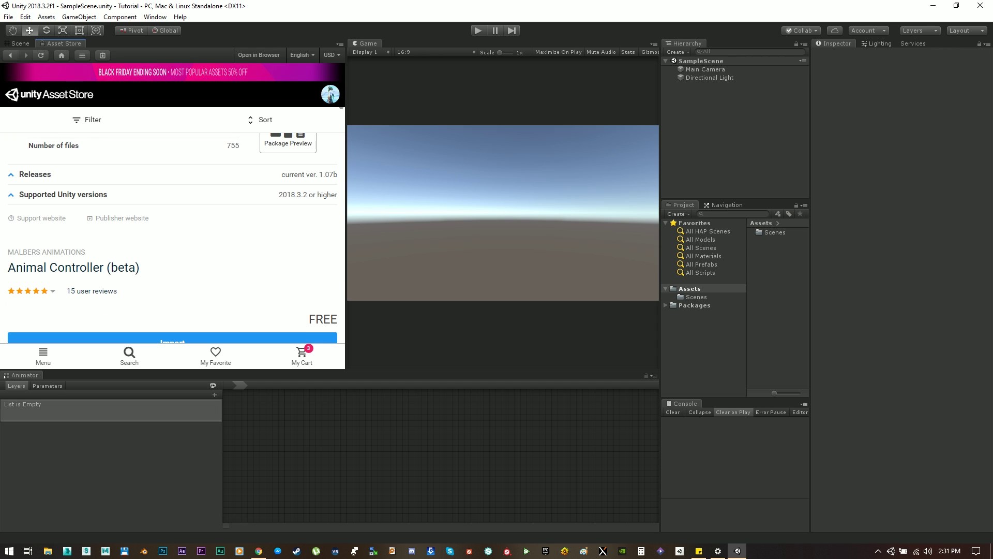
pyautogui.click(172, 239)
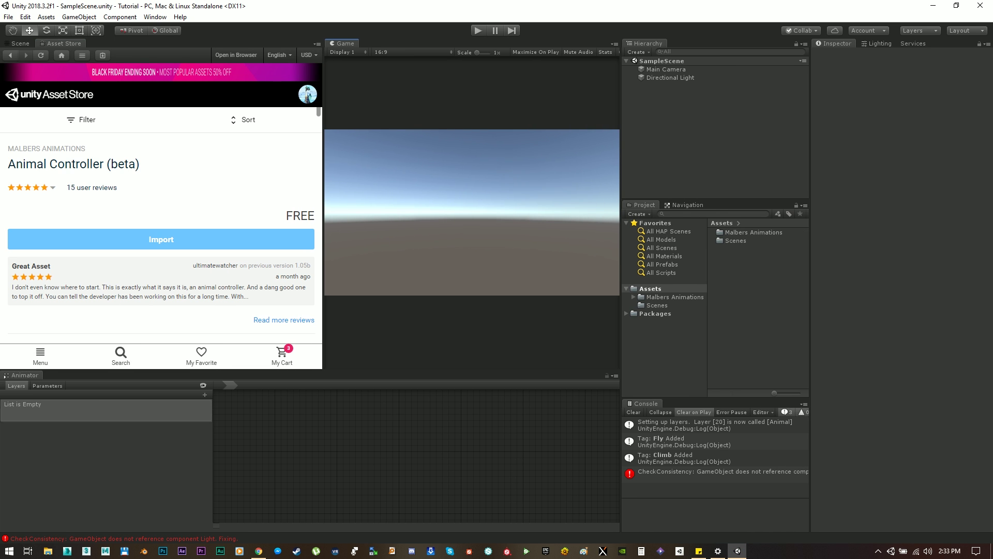
# Open the Toon Dinosaurs asset from its browser store page in Unity and import the package
pyautogui.click(259, 551)
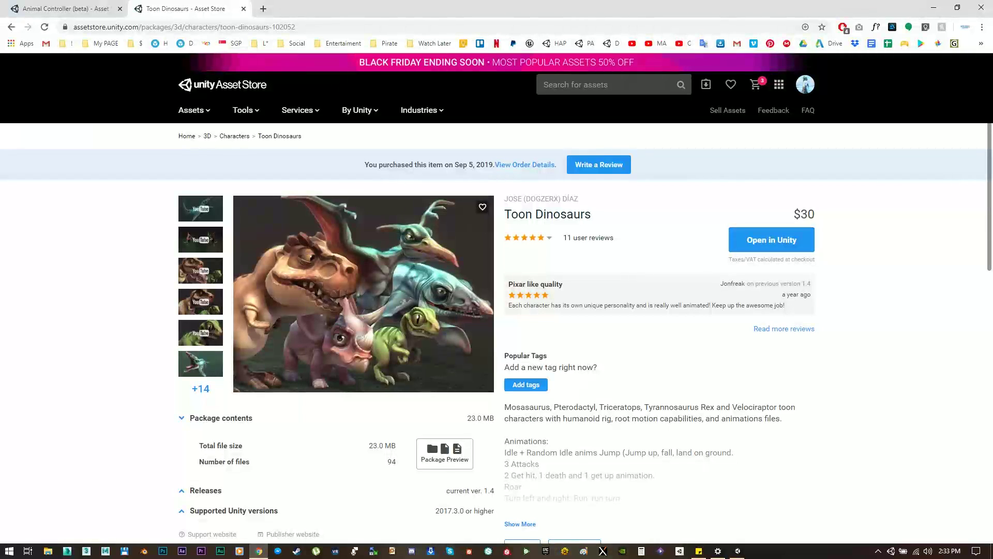
pyautogui.click(772, 240)
pyautogui.click(183, 240)
pyautogui.click(492, 357)
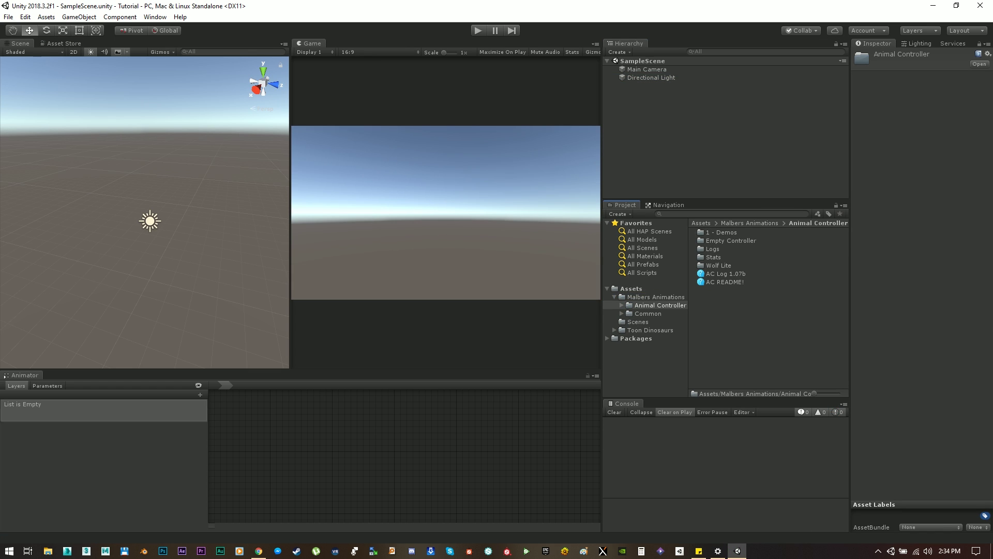
# Open the 1 - PlayGround demo scene and delete the Wolf Lite and Empty Controller characters from it
pyautogui.doubleClick(721, 232)
pyautogui.click(728, 257)
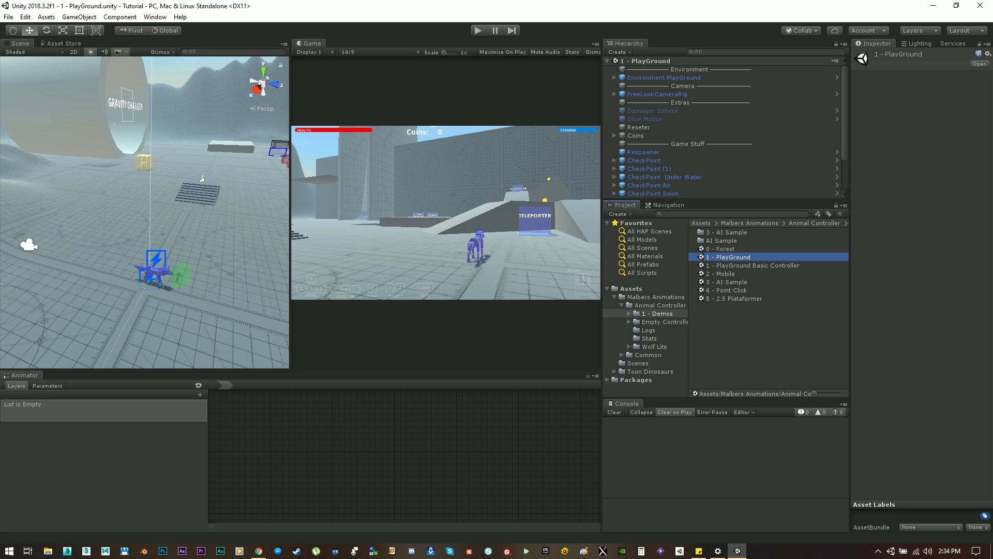
pyautogui.scroll(-3, 724, 130)
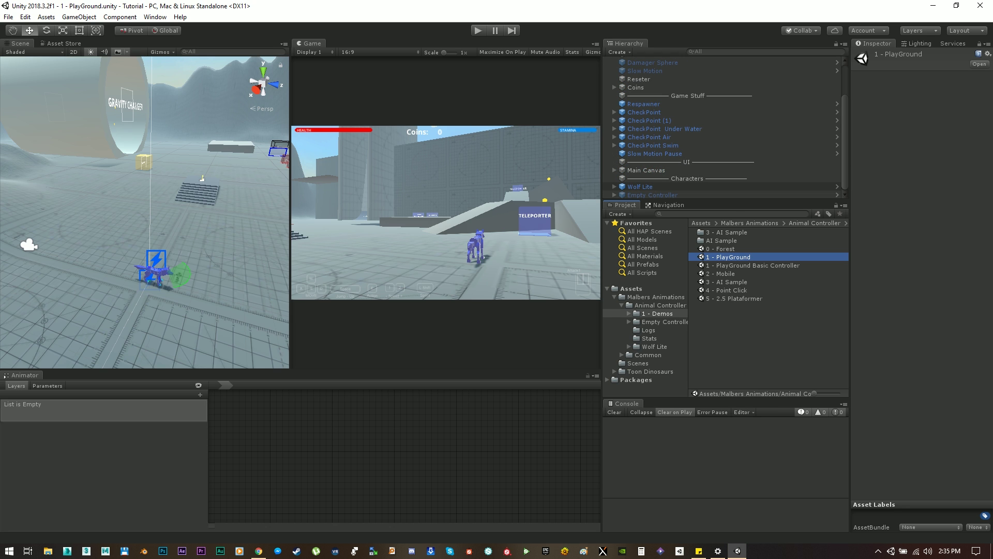
pyautogui.click(641, 187)
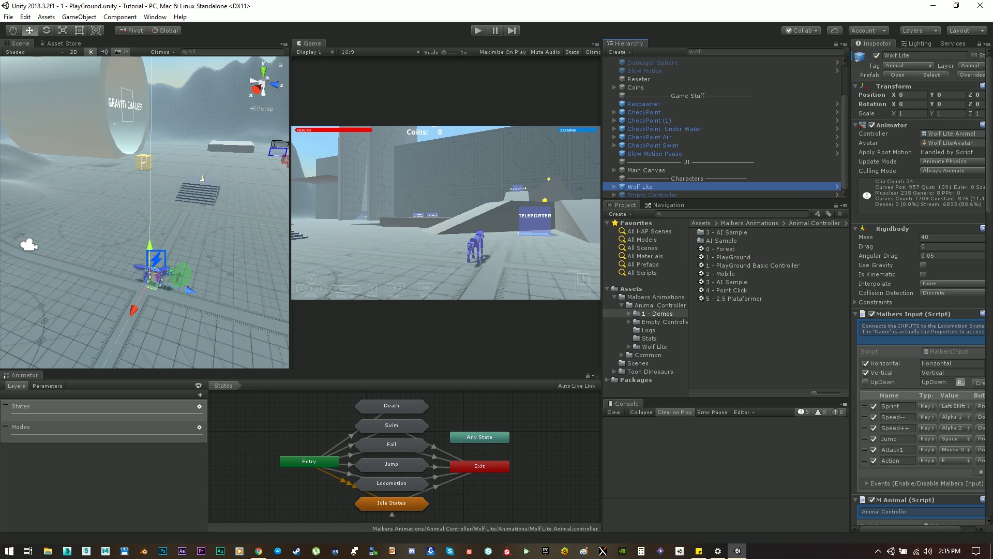
pyautogui.keyDown('ctrl'); pyautogui.click(652, 195); pyautogui.keyUp('ctrl')
pyautogui.press('Delete')
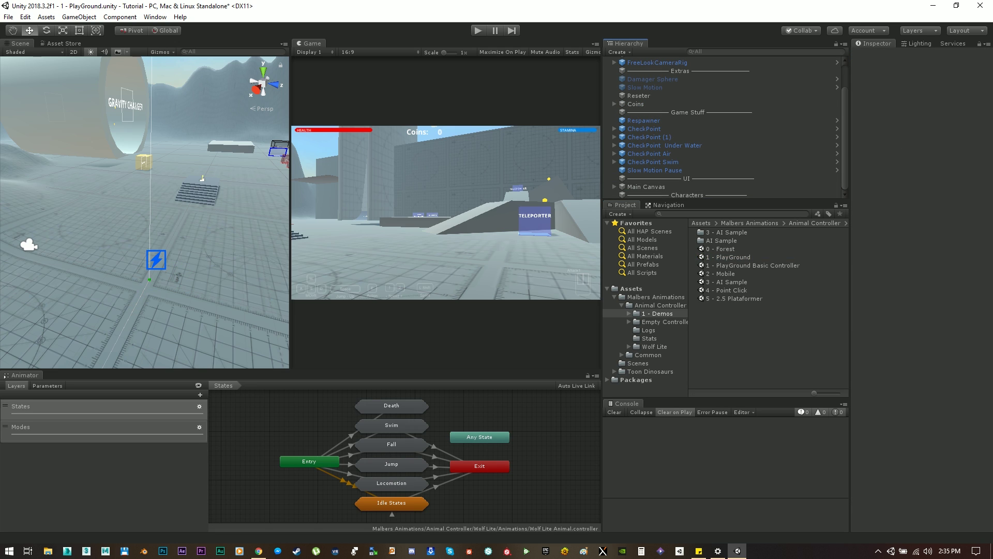
# Add the Triceratops model from the Toon Dinosaurs Triceratops 3D folder to the scene and frame it in the Scene view
pyautogui.click(622, 305)
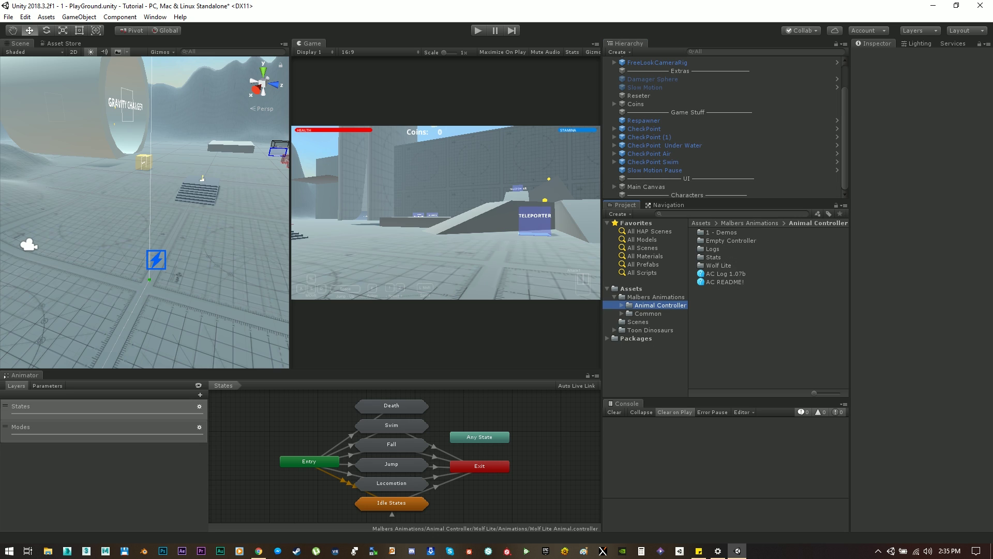
pyautogui.click(650, 330)
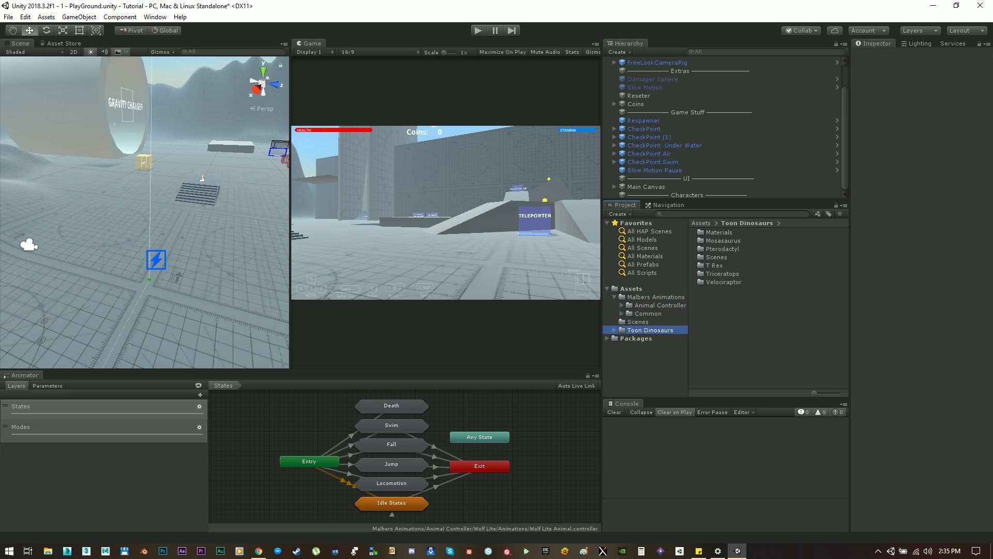
pyautogui.doubleClick(723, 274)
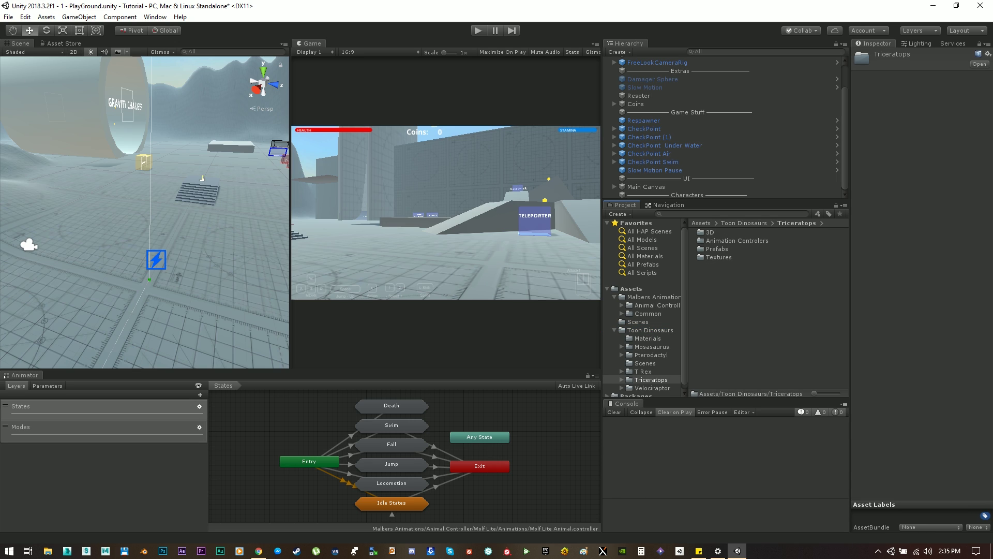
pyautogui.doubleClick(710, 233)
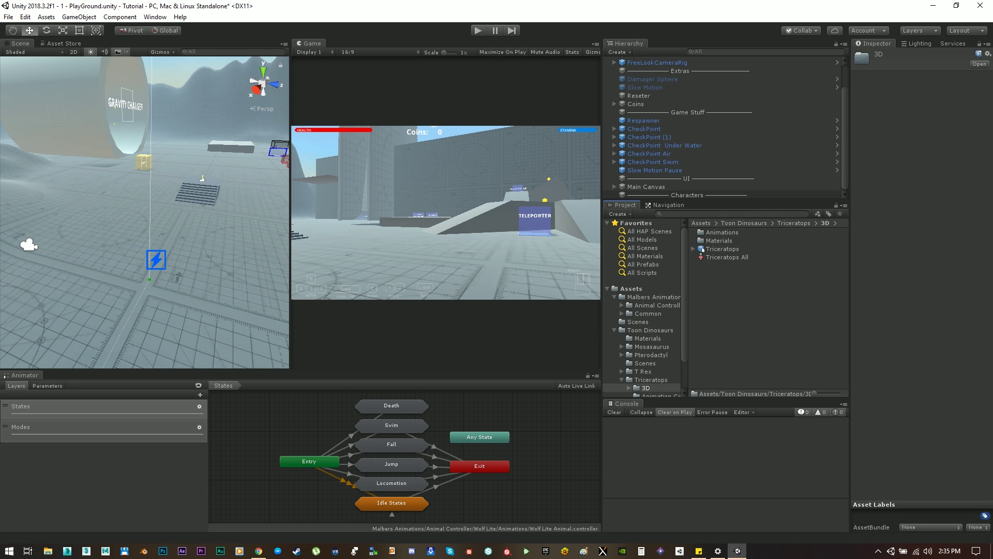
pyautogui.moveTo(724, 200); pyautogui.dragTo(724, 289)
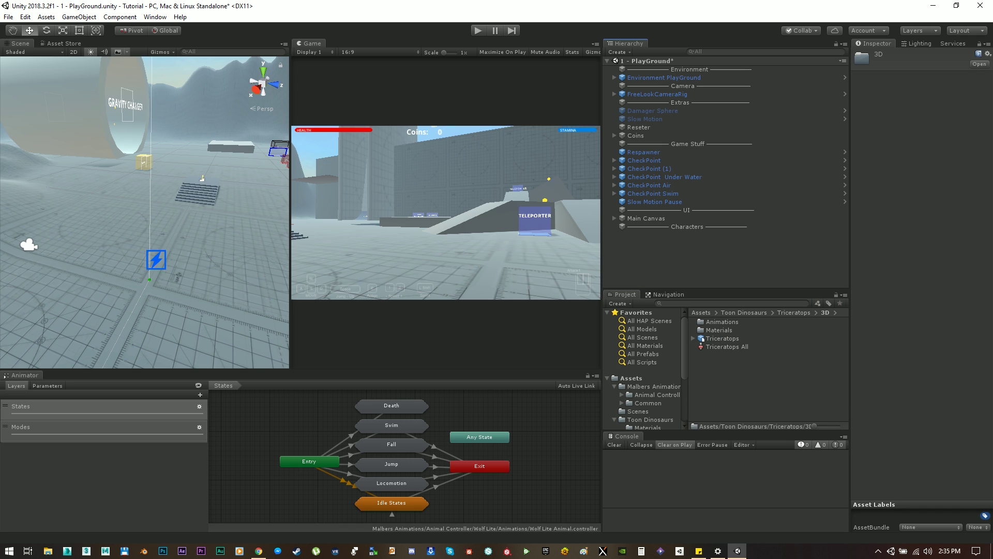
pyautogui.moveTo(723, 337); pyautogui.dragTo(500, 204)
pyautogui.press('f')
pyautogui.scroll(5, 150, 212)
# Turn off the selection outline and reduce the 3D icon size in the Scene view gizmo settings
pyautogui.click(164, 51)
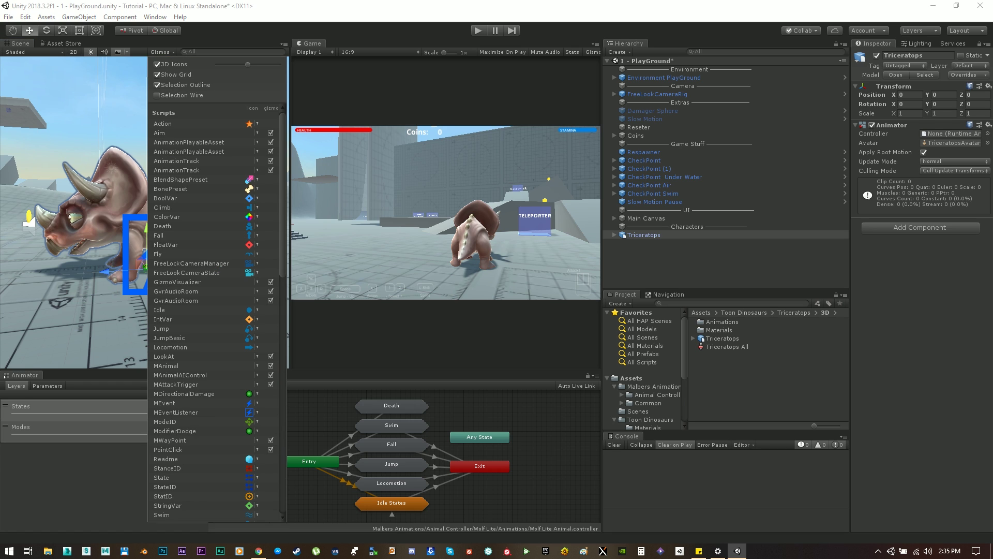
pyautogui.click(157, 85)
pyautogui.keyDown('alt'); pyautogui.moveTo(103, 181); pyautogui.dragTo(186, 197); pyautogui.keyUp('alt')
pyautogui.click(160, 52)
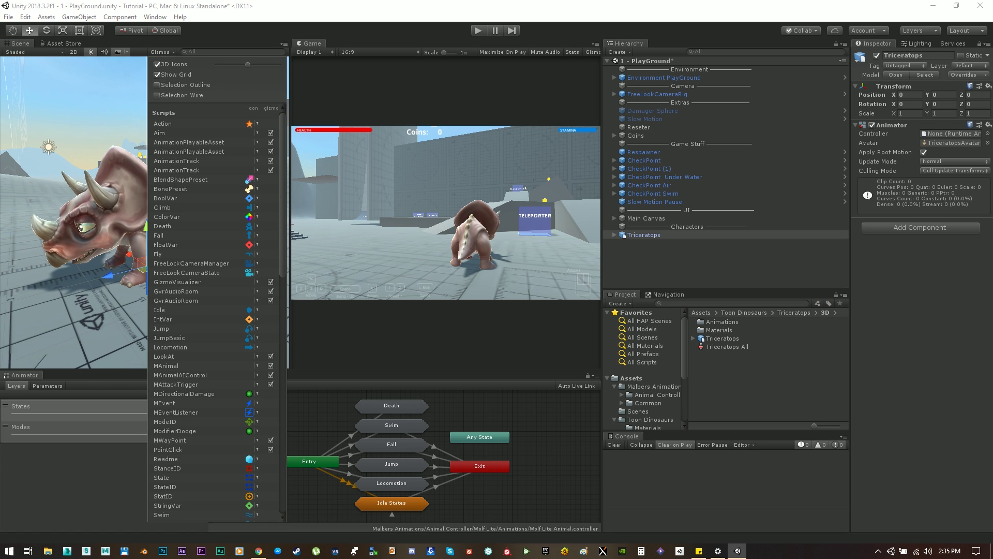
pyautogui.moveTo(248, 64); pyautogui.dragTo(222, 65)
pyautogui.click(98, 129)
pyautogui.click(98, 129)
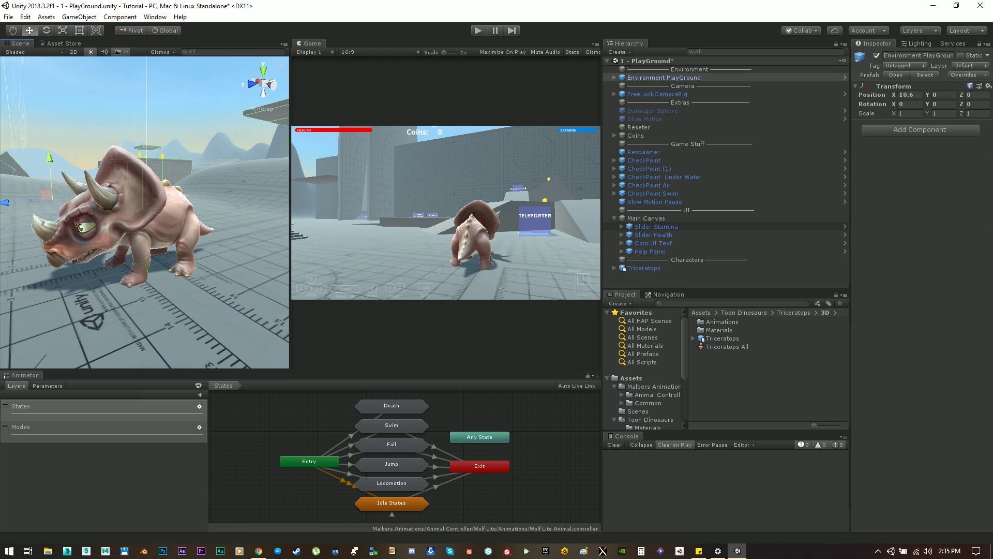
# Deactivate the Main Canvas object and select the Triceratops in the scene
pyautogui.click(653, 218)
pyautogui.hotkey('alt', 'shift', 'a')
pyautogui.keyDown('alt'); pyautogui.moveTo(217, 227); pyautogui.dragTo(85, 189); pyautogui.keyUp('alt')
pyautogui.keyDown('alt'); pyautogui.moveTo(176, 179); pyautogui.dragTo(130, 217); pyautogui.keyUp('alt')
pyautogui.click(130, 217)
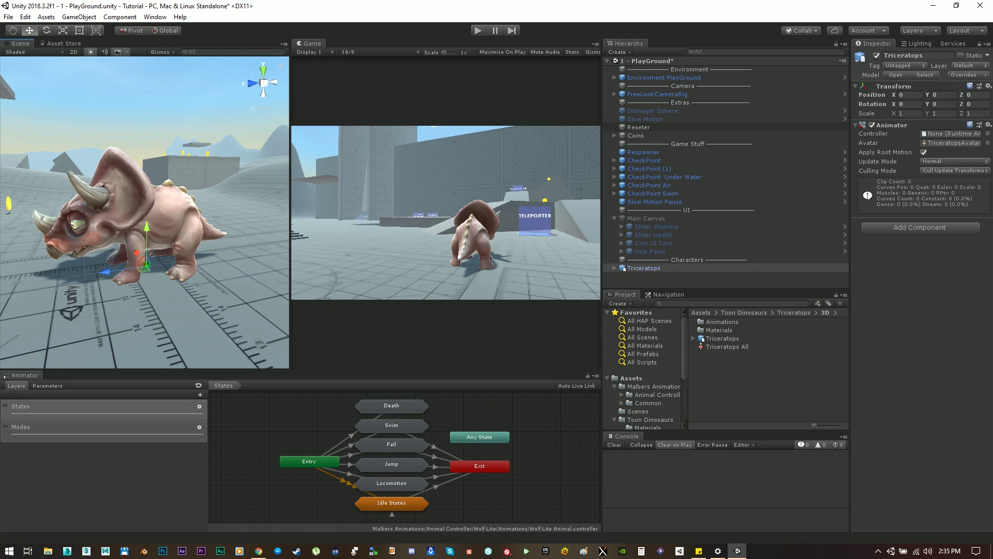
# Add the M Animal component to the Triceratops, finding it with the search text "ani"
pyautogui.moveTo(603, 139); pyautogui.dragTo(542, 144)
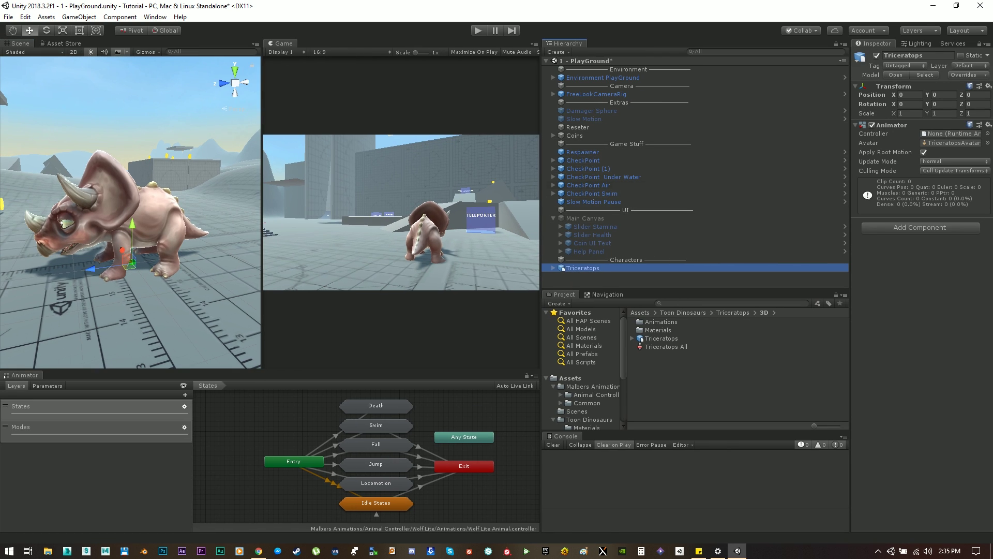
pyautogui.click(920, 227)
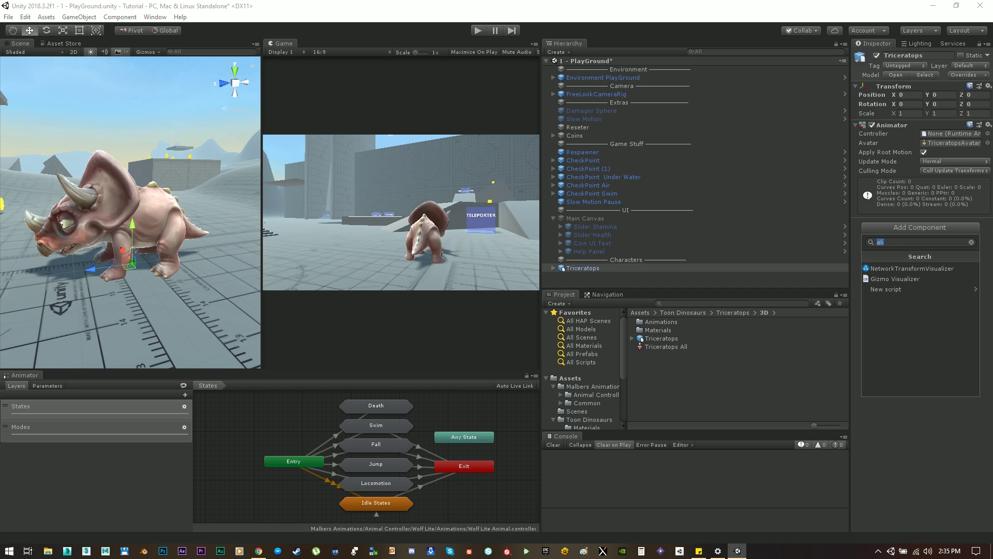
pyautogui.write('ani')
pyautogui.press('Down')
pyautogui.press('Down')
pyautogui.press('Down')
pyautogui.press('Down')
pyautogui.press('Down')
pyautogui.press('Down')
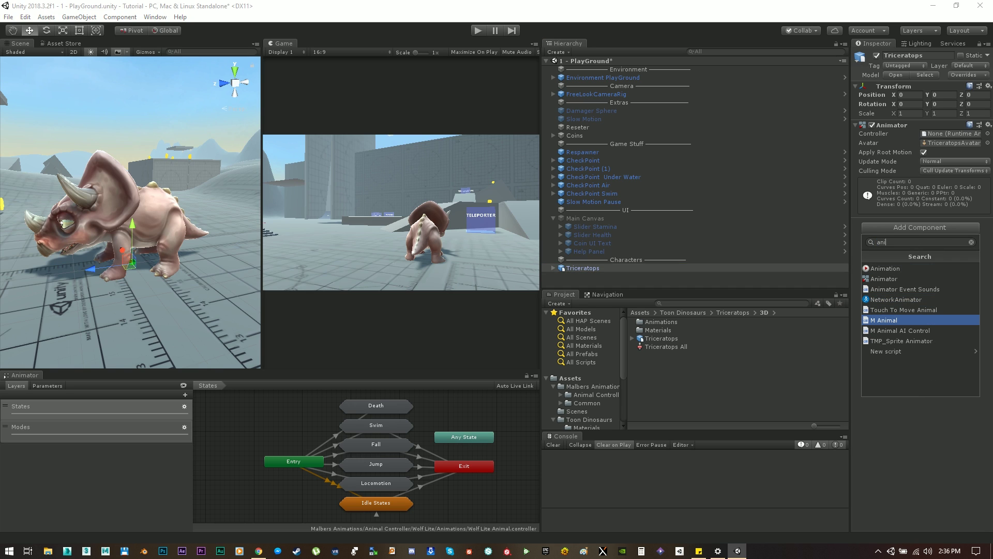
pyautogui.press('Return')
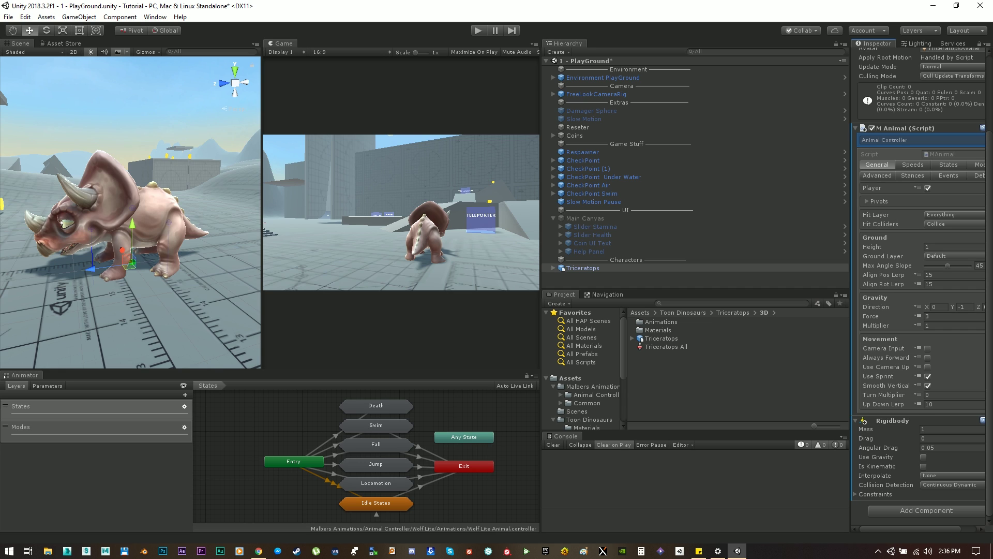
# Move the Triceratops' Rigidbody component above the M Animal script and expand its constraints
pyautogui.rightClick(876, 421)
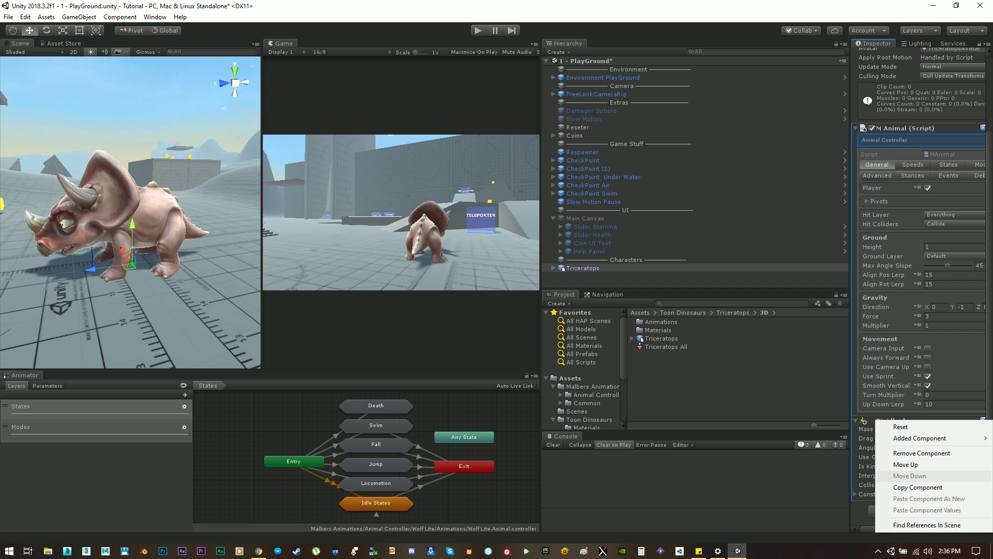
pyautogui.click(905, 464)
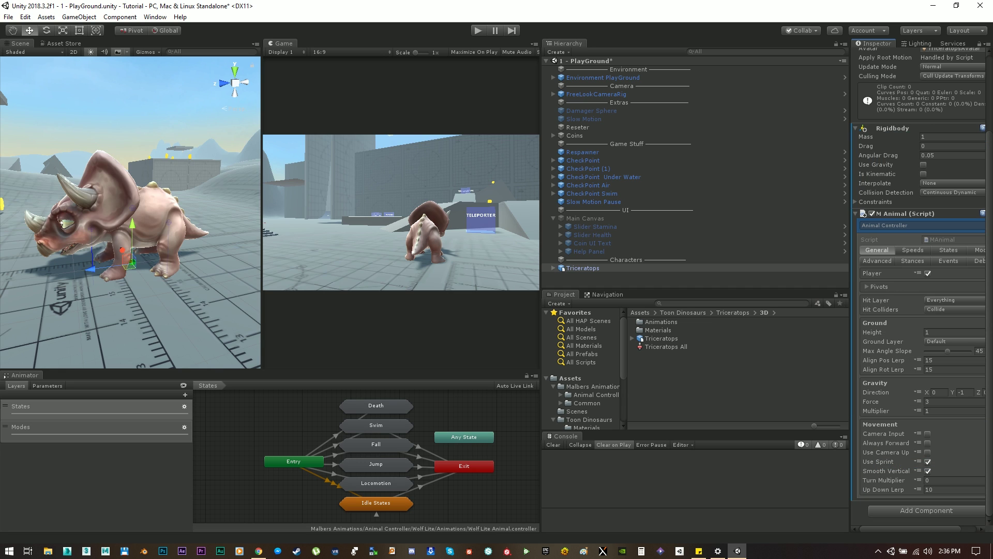
pyautogui.click(875, 202)
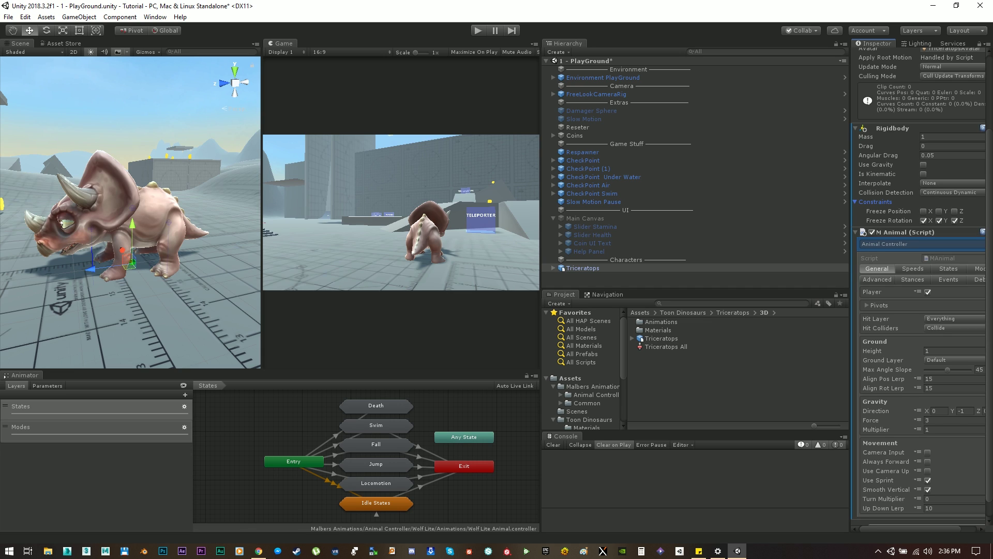
# Set the Triceratops' Rigidbody mass to 20 and its Animator update mode to Animate Physics
pyautogui.scroll(3, 921, 285)
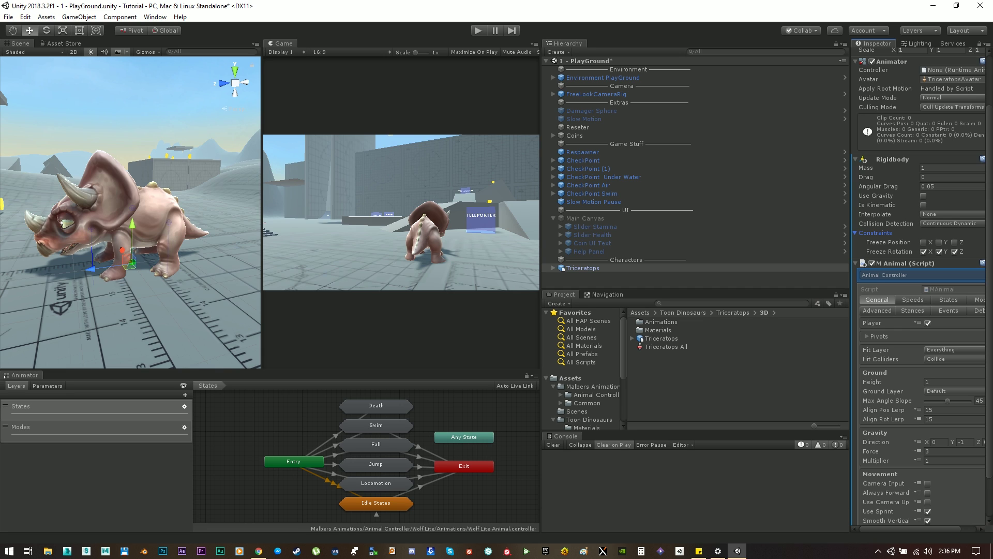
pyautogui.click(952, 168)
pyautogui.write('20')
pyautogui.scroll(5, 921, 290)
pyautogui.click(952, 160)
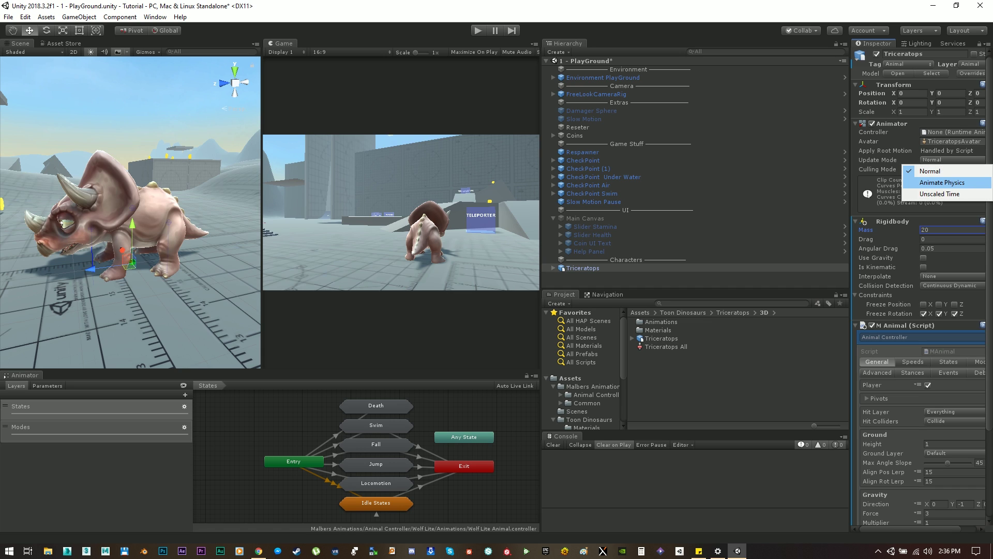
pyautogui.click(942, 182)
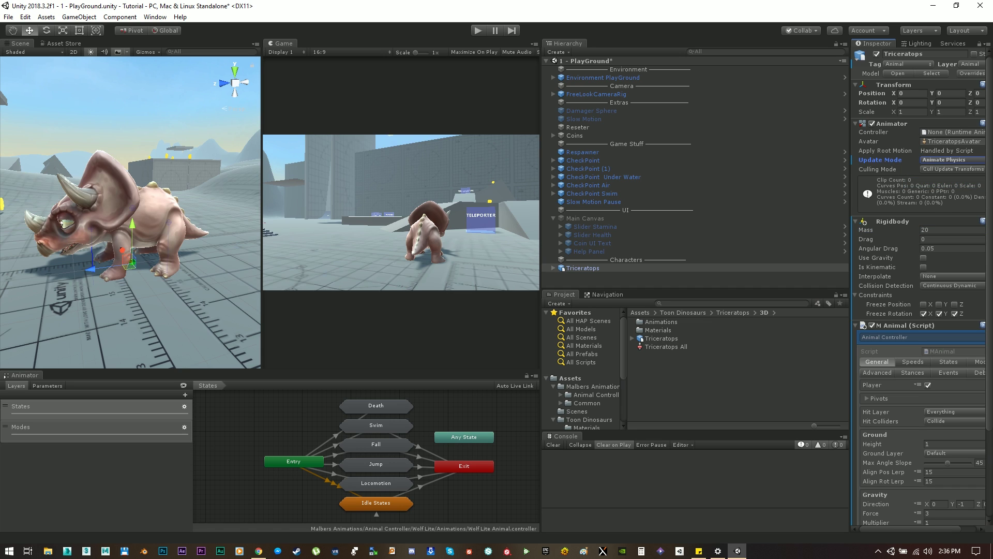
# Enlarge the Inspector and Project areas and open the Clean Animal Animator folder under Malbers Animations > Common
pyautogui.moveTo(850, 207); pyautogui.dragTo(828, 207)
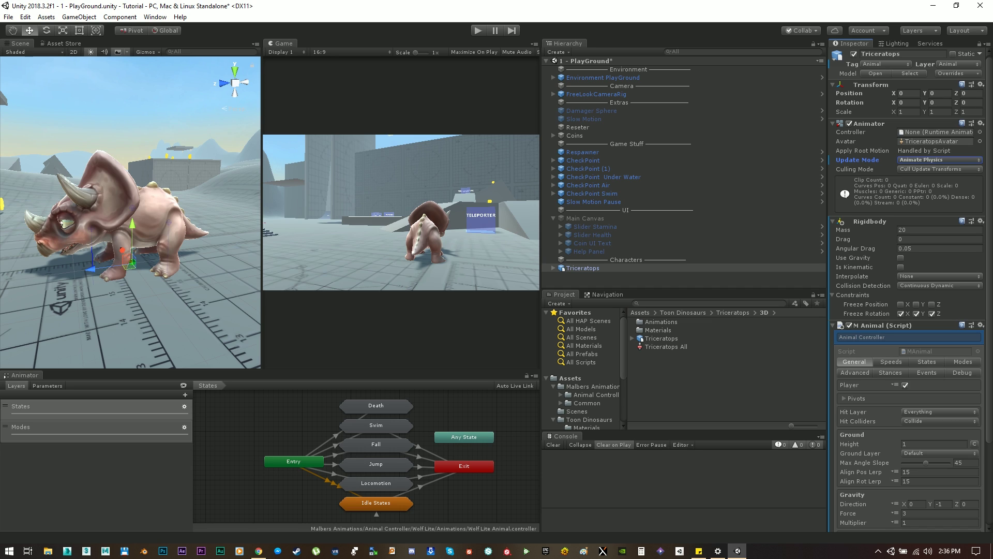
pyautogui.moveTo(683, 290); pyautogui.dragTo(683, 222)
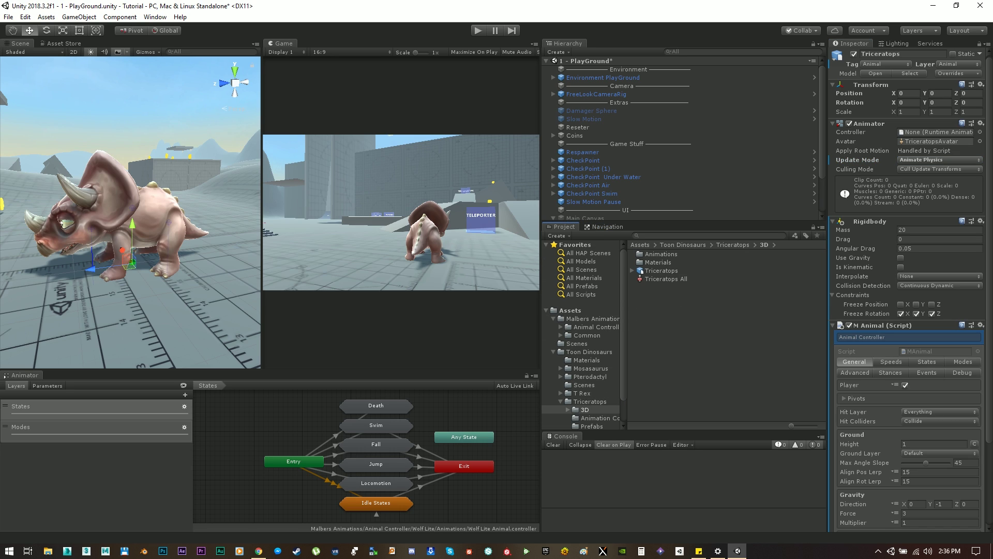
pyautogui.click(554, 352)
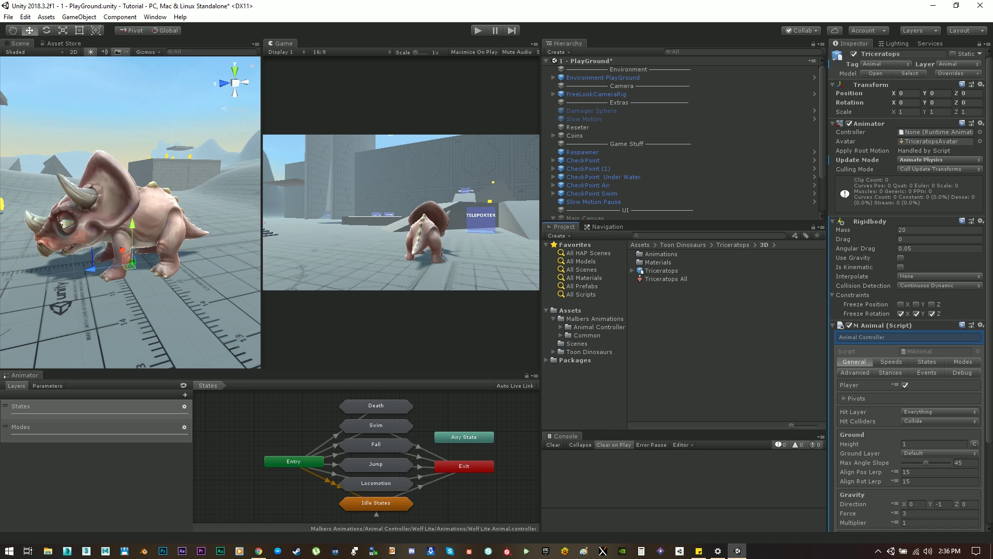
pyautogui.click(599, 327)
pyautogui.click(587, 336)
pyautogui.doubleClick(679, 279)
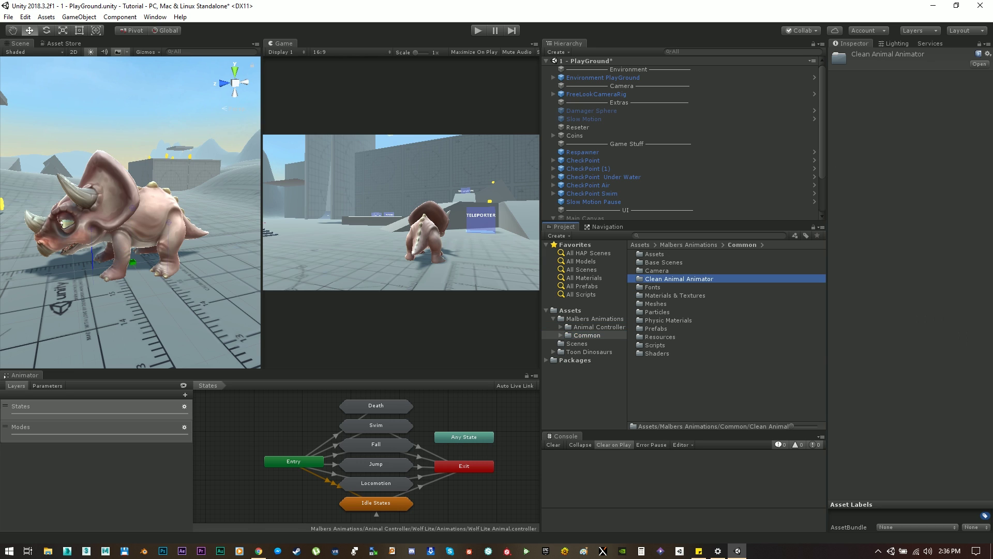
# Duplicate the MAnimal Base animator controller in the Clean Animal Animator folder
pyautogui.click(666, 263)
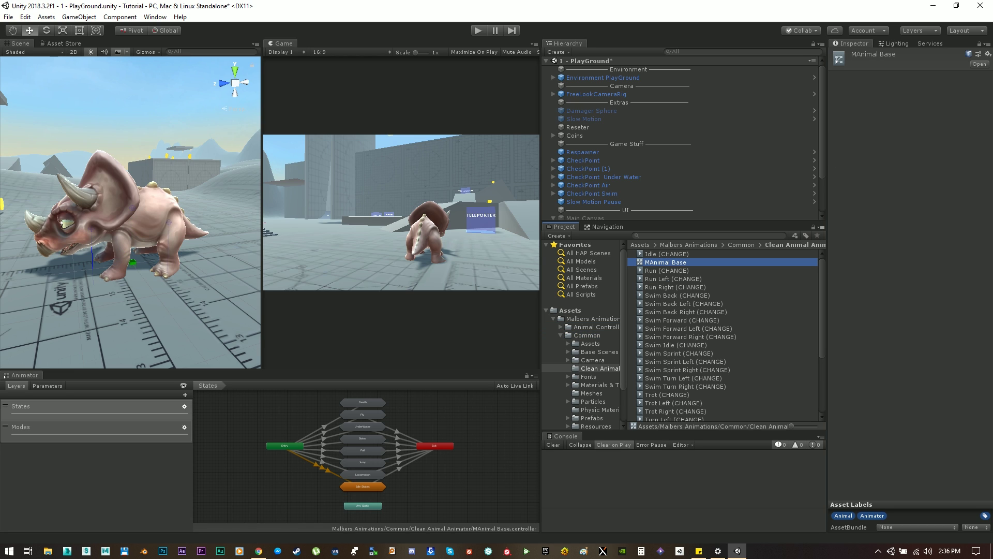
pyautogui.hotkey('ctrl', 'd')
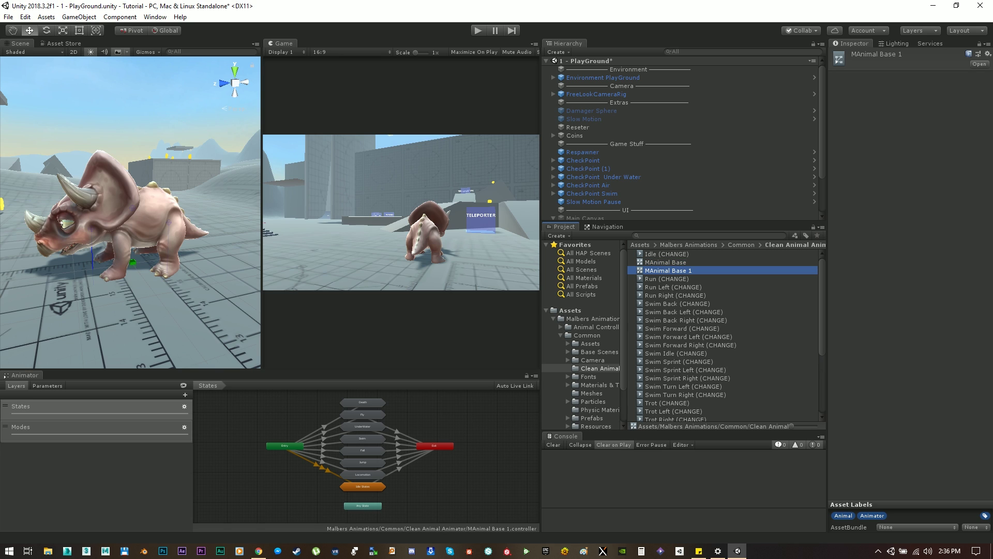
# Create a folder named Dino AC directly under Assets and open it
pyautogui.click(560, 336)
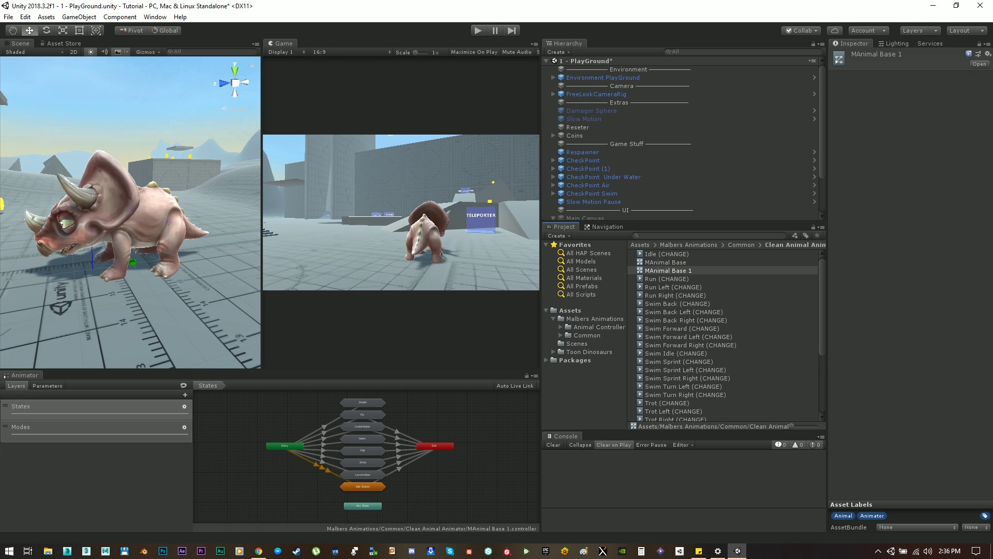
pyautogui.click(570, 310)
pyautogui.rightClick(650, 290)
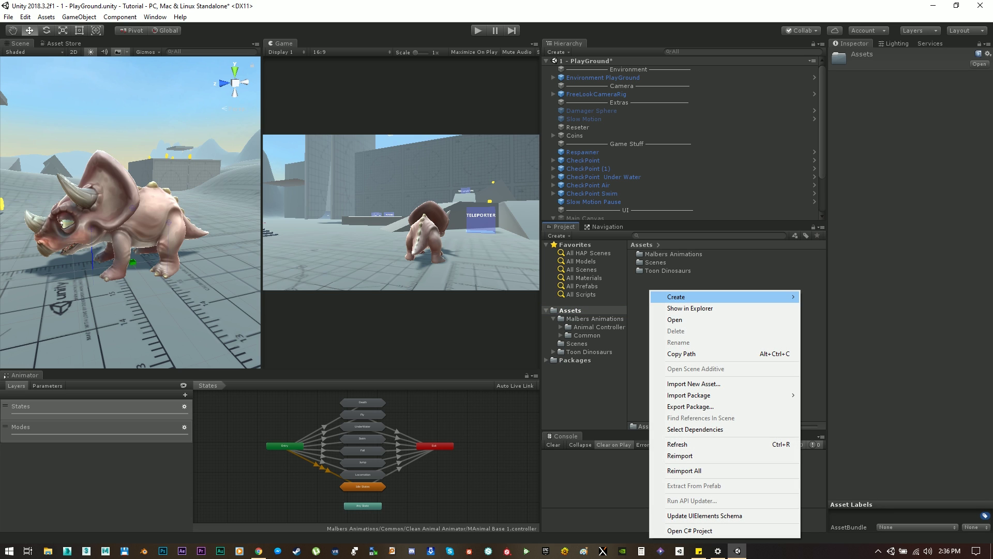
pyautogui.moveTo(724, 297)
pyautogui.click(839, 170)
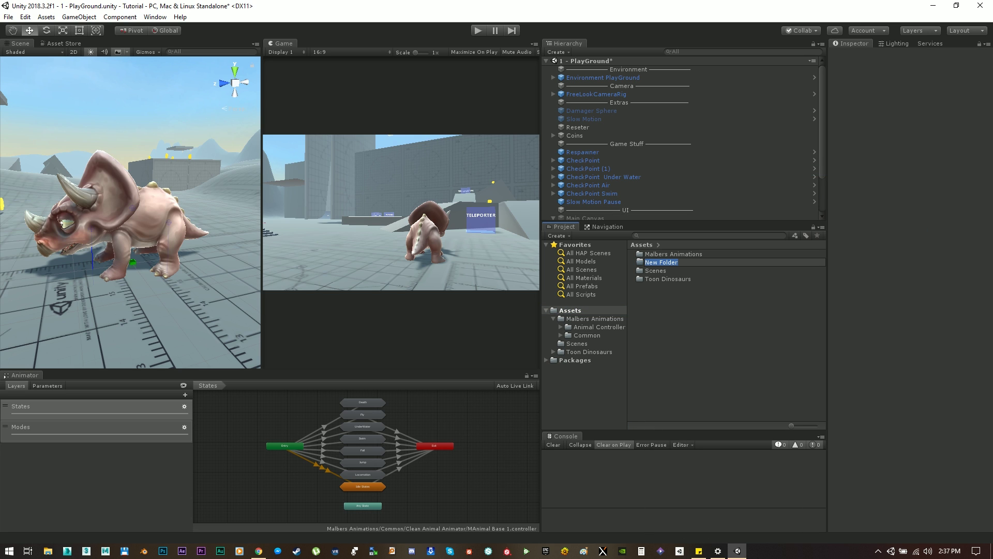
pyautogui.write('Dino AC')
pyautogui.press('Return')
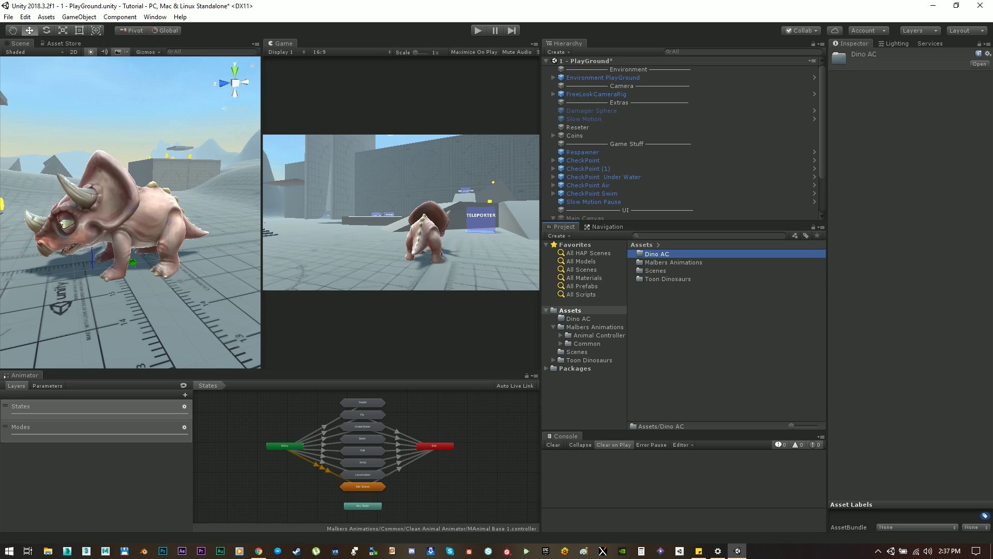
pyautogui.press('Return')
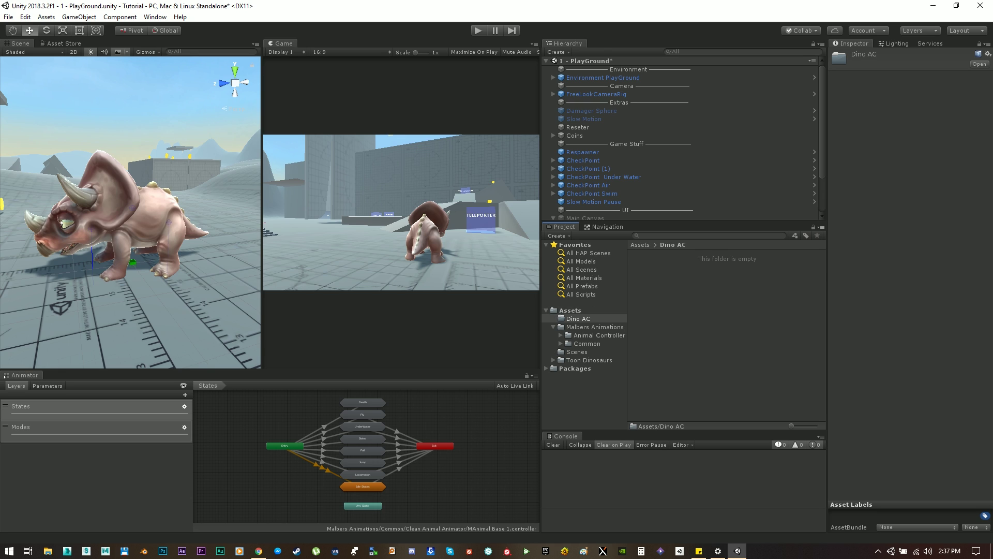
# Move the duplicated controller MAnimal Base 1 from the Clean Animal Animator folder into Dino AC, widening the folder tree
pyautogui.click(587, 343)
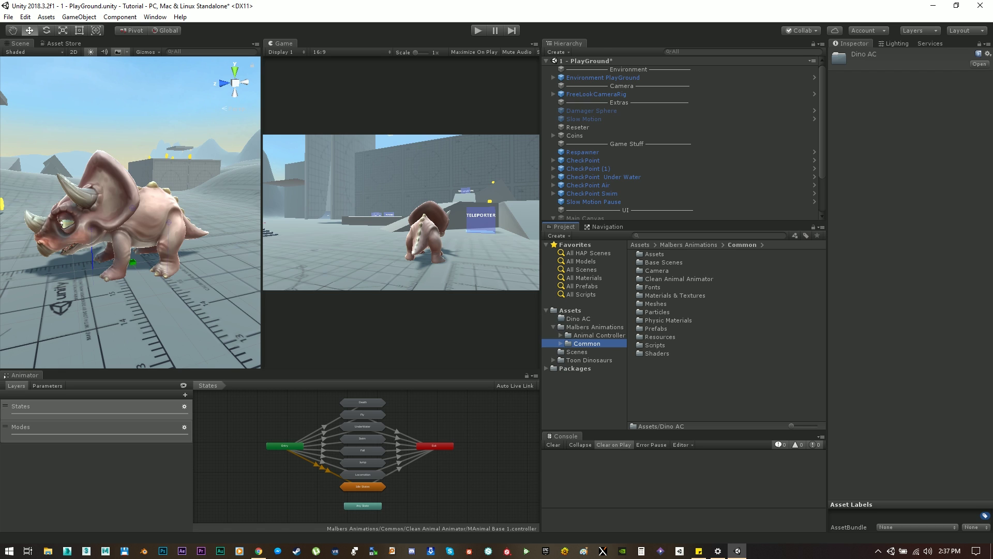
pyautogui.doubleClick(679, 279)
pyautogui.moveTo(627, 331); pyautogui.dragTo(659, 331)
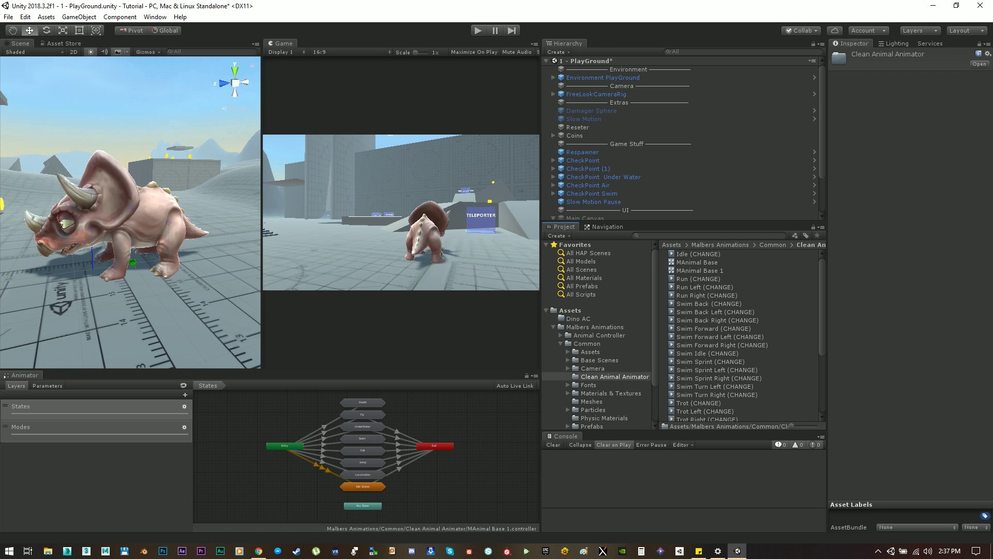
pyautogui.moveTo(697, 271); pyautogui.dragTo(578, 319)
pyautogui.click(578, 318)
# Rename the MAnimal Base 1 controller as Triceratops AC, reusing the name of the Triceratops object
pyautogui.click(700, 254)
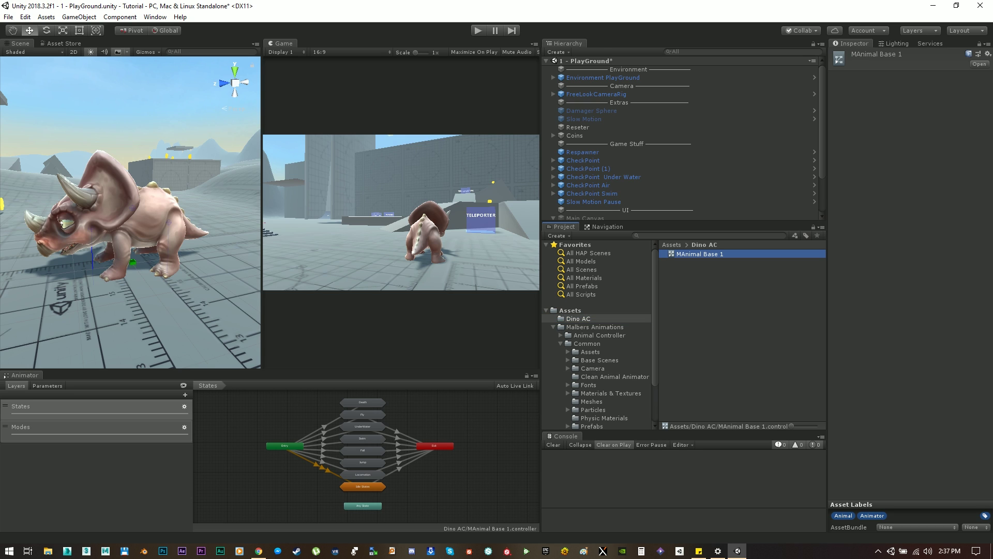
pyautogui.scroll(-3, 610, 171)
pyautogui.click(584, 216)
pyautogui.hotkey('ctrl', 'c')
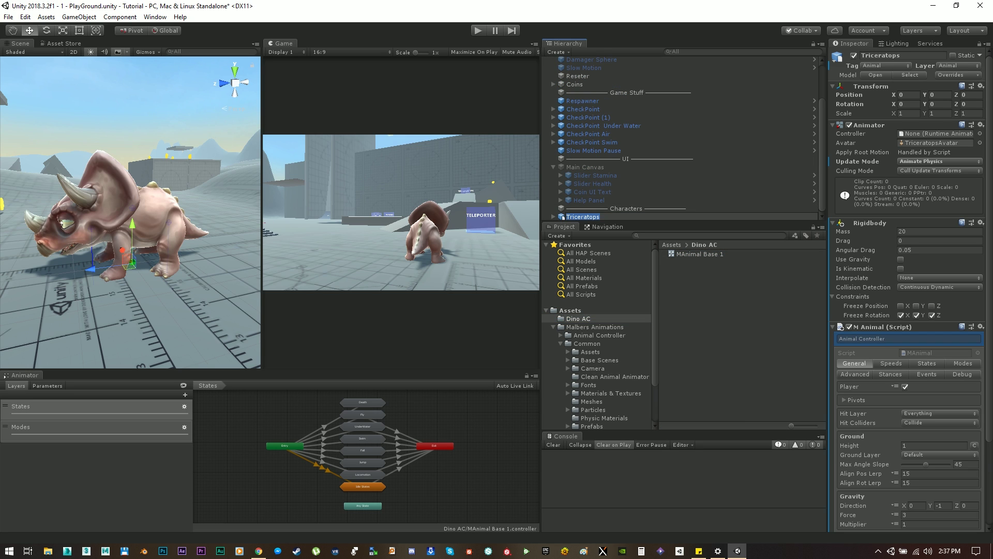
pyautogui.click(699, 254)
pyautogui.press('F2')
pyautogui.hotkey('ctrl', 'v')
pyautogui.write('AC')
pyautogui.press('Return')
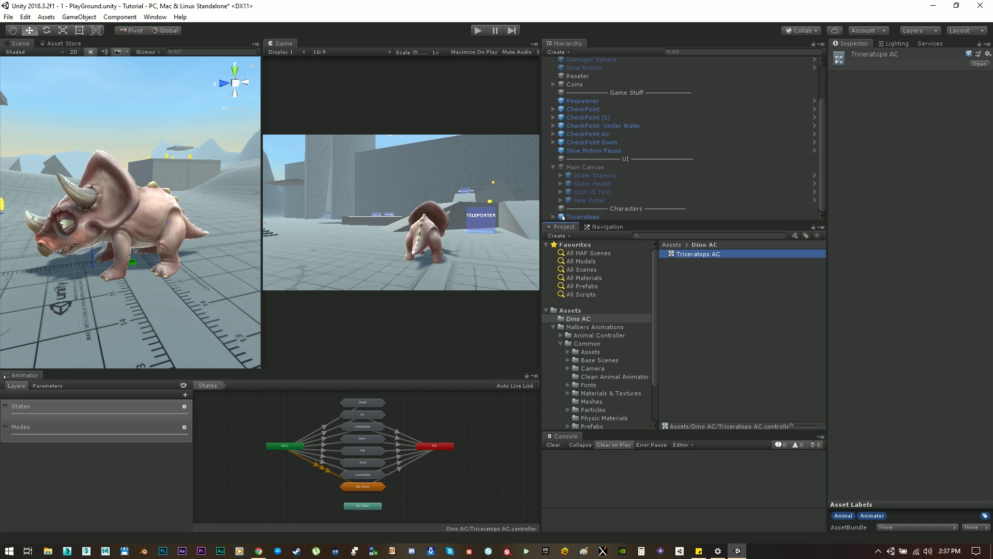
# Enlarge the Animator area and frame the state graph of the Triceratops AC controller
pyautogui.moveTo(393, 369); pyautogui.dragTo(393, 227)
pyautogui.scroll(4, 404, 290)
pyautogui.moveTo(404, 290); pyautogui.dragTo(426, 340, button='middle')
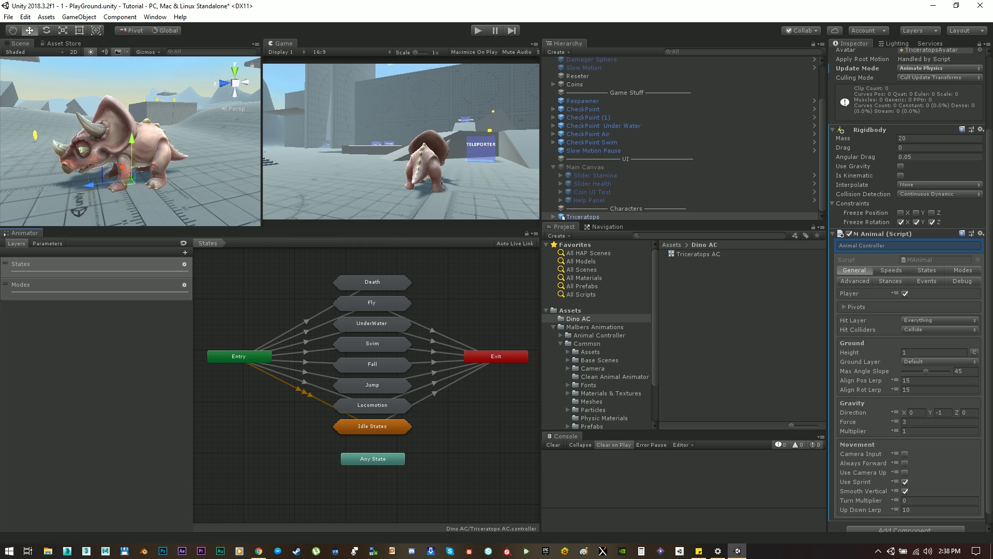
# Examine the four idle states in Idle States with their motions and exit transitions, then the controller's parameters
pyautogui.doubleClick(372, 427)
pyautogui.click(363, 352)
pyautogui.click(363, 374)
pyautogui.click(363, 396)
pyautogui.click(363, 418)
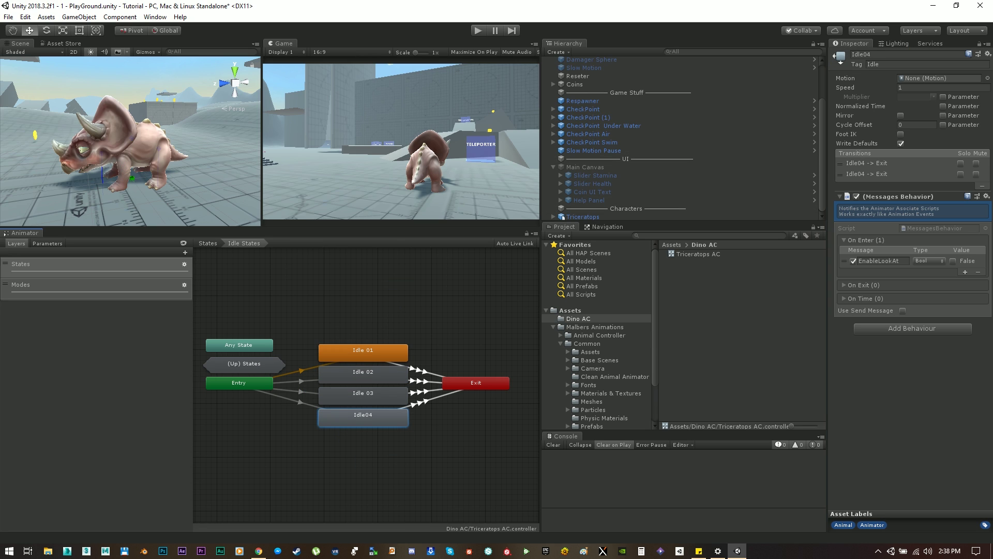
pyautogui.click(363, 319)
pyautogui.click(364, 352)
pyautogui.click(363, 375)
pyautogui.click(363, 396)
pyautogui.click(363, 418)
pyautogui.click(419, 370)
pyautogui.click(419, 381)
pyautogui.click(419, 393)
pyautogui.click(425, 431)
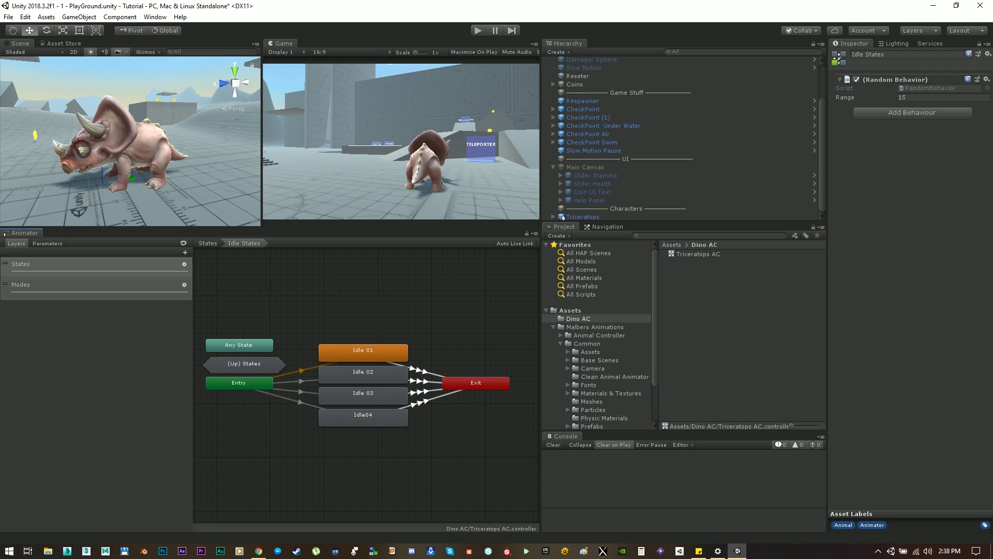
pyautogui.click(208, 244)
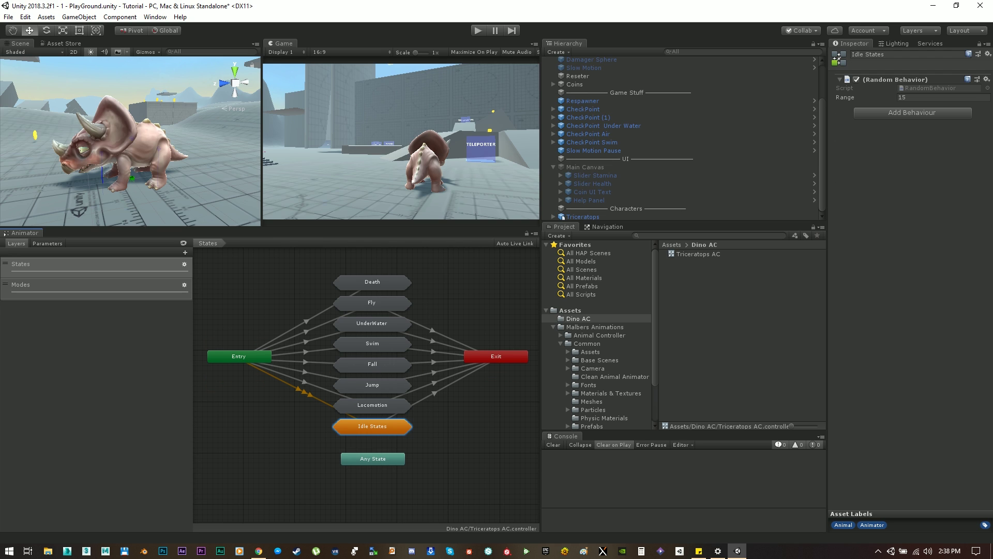
pyautogui.click(47, 244)
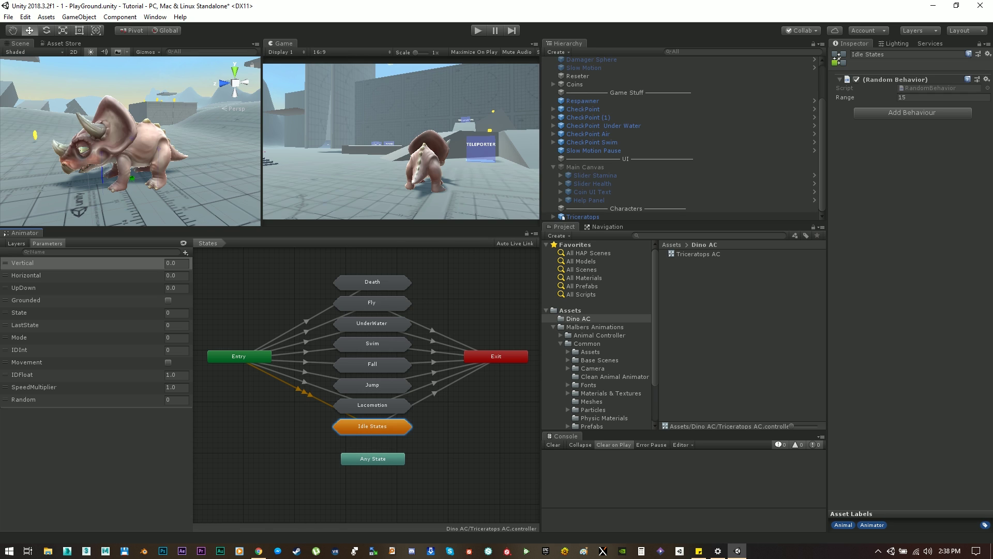
# Assign the Triceratops AC controller to the Triceratops' Animator component and collapse the Common folder
pyautogui.click(583, 216)
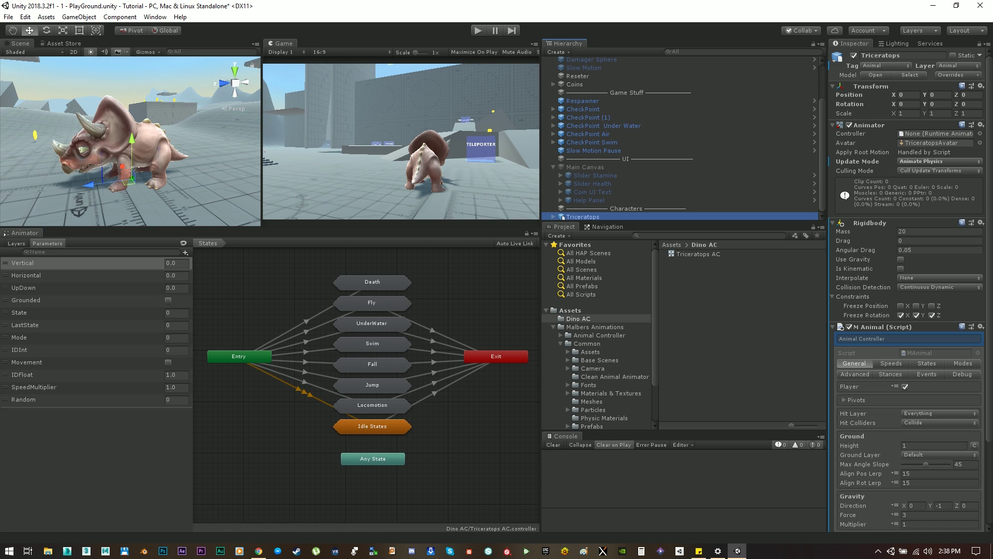
pyautogui.moveTo(698, 254); pyautogui.dragTo(937, 134)
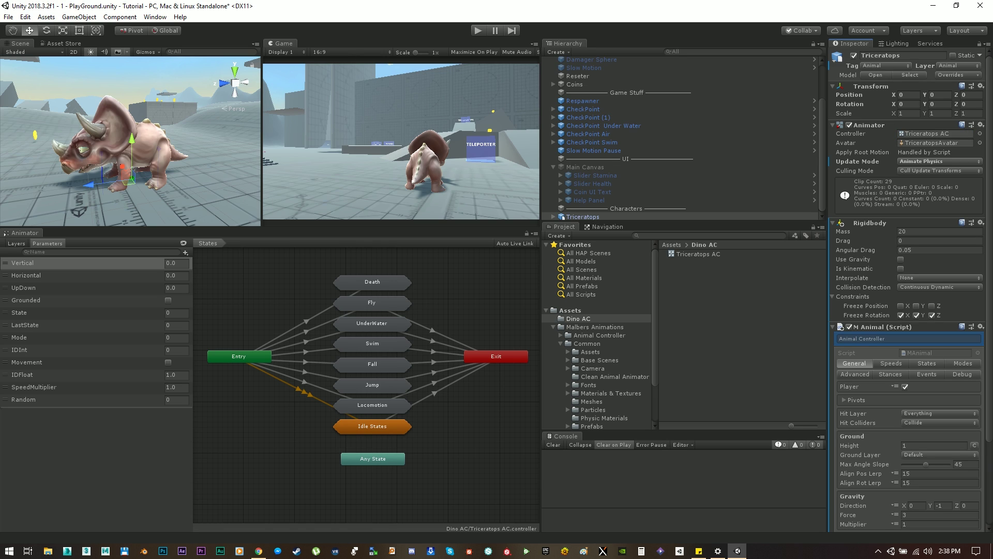
pyautogui.scroll(-5, 910, 290)
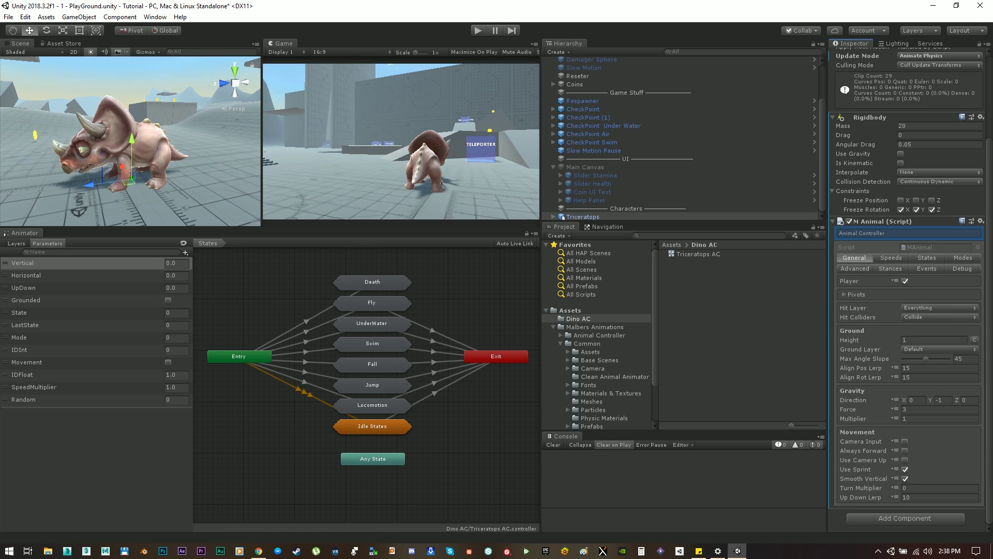
pyautogui.click(561, 343)
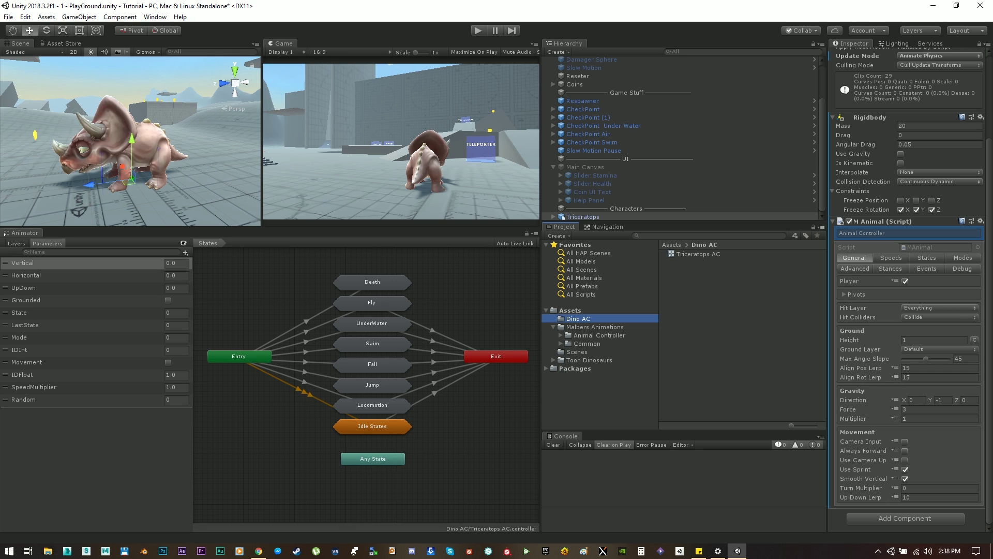
# Compare the M Animal component's States and Modes lists with the animator's Modes layer, checking Attack1 and Damaged
pyautogui.click(927, 257)
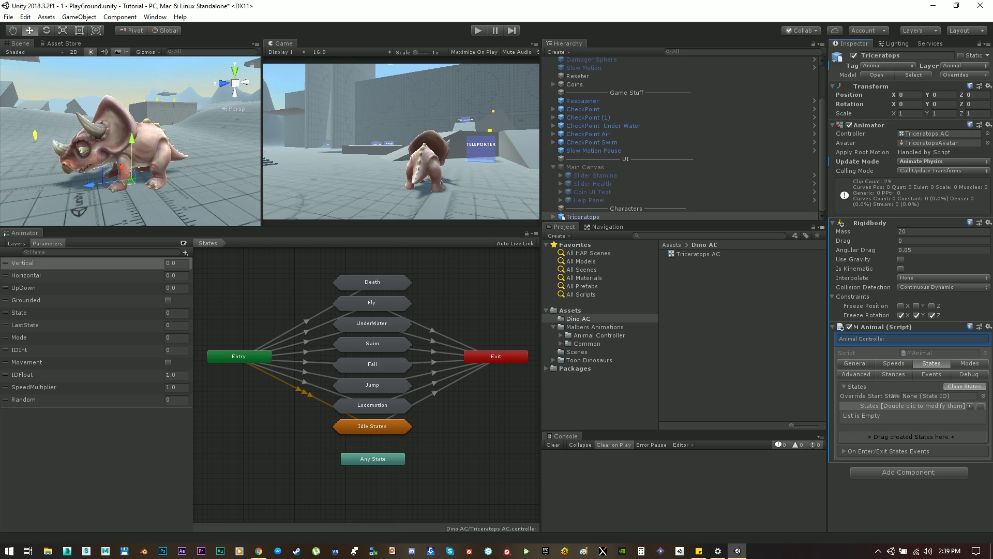
pyautogui.click(970, 364)
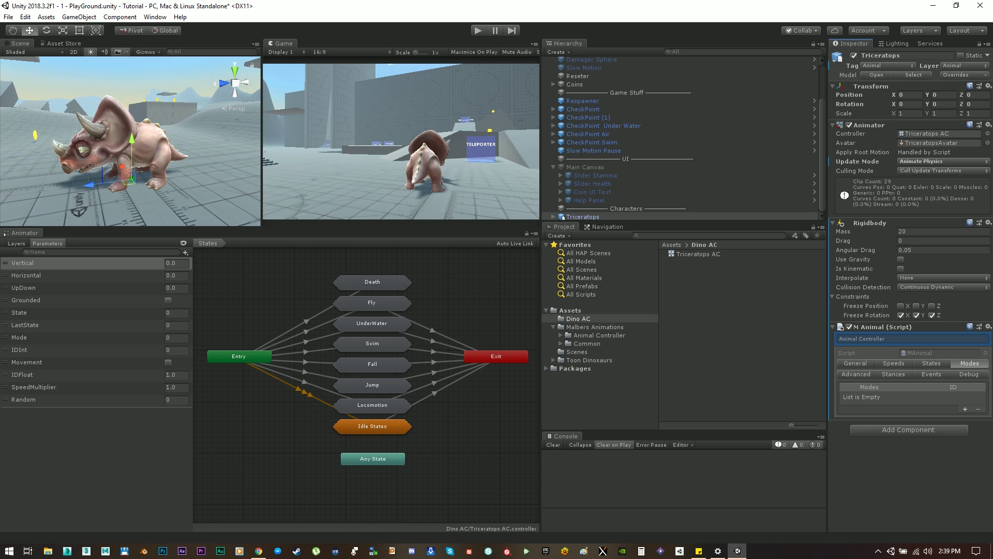
pyautogui.click(17, 243)
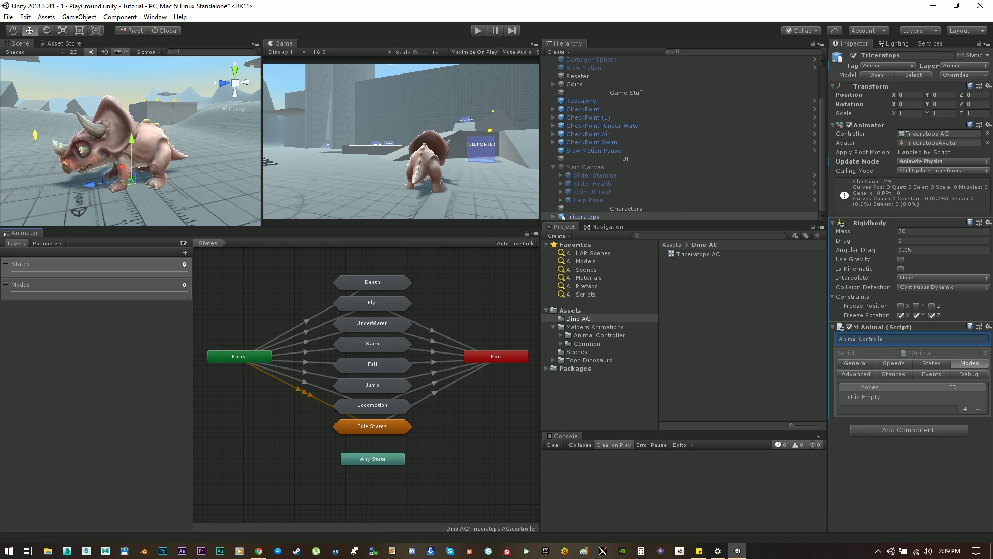
pyautogui.click(77, 285)
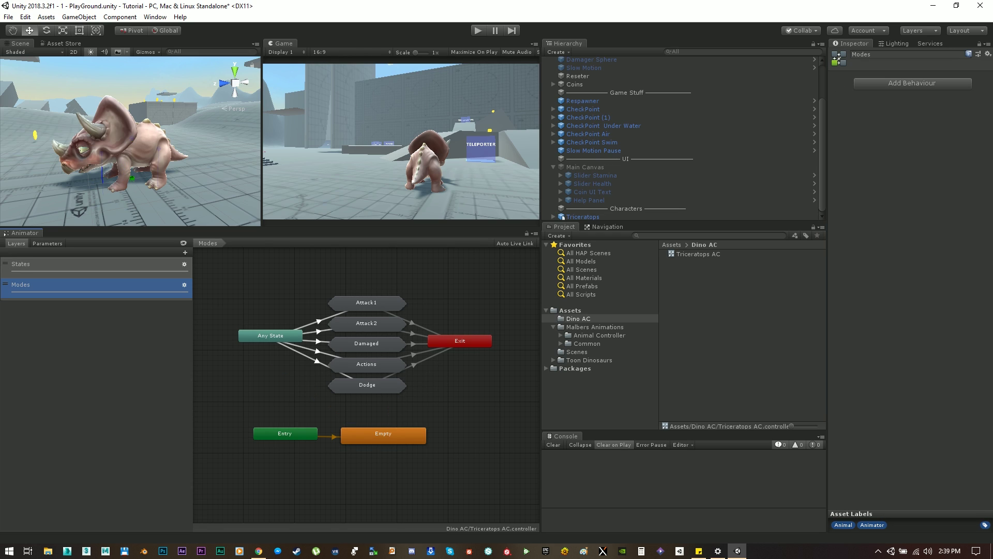
pyautogui.click(367, 304)
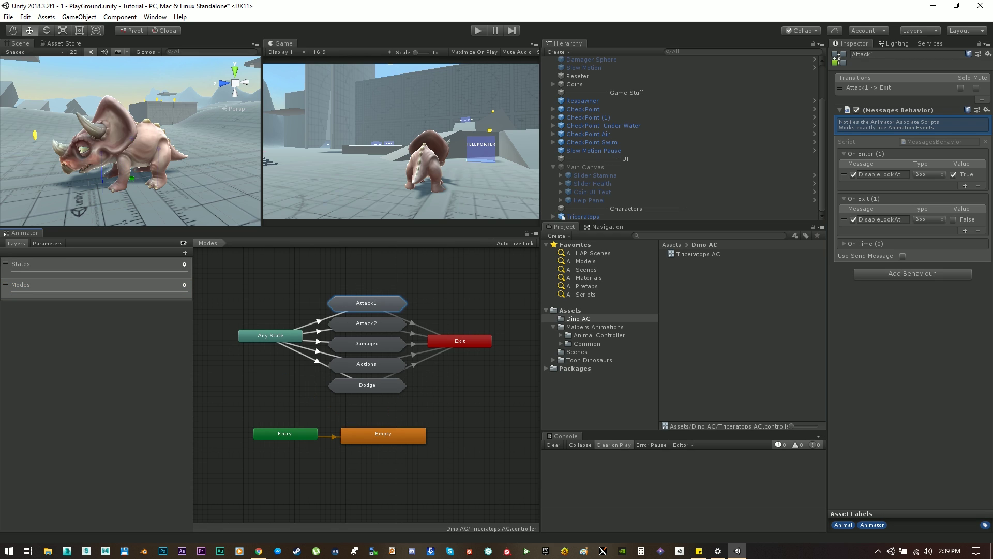
pyautogui.click(367, 345)
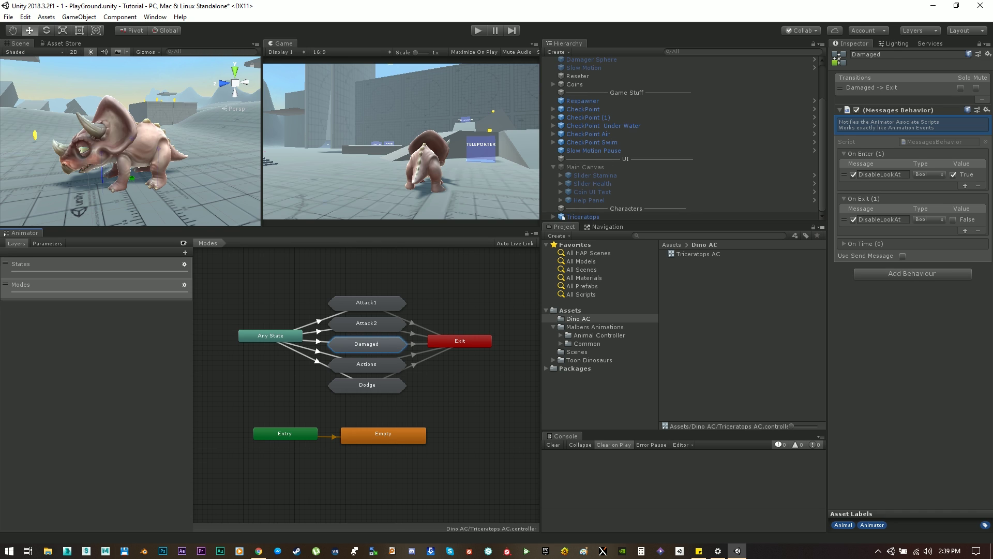
# Return to the General settings of the Triceratops' M Animal component and expand its Pivots
pyautogui.click(583, 217)
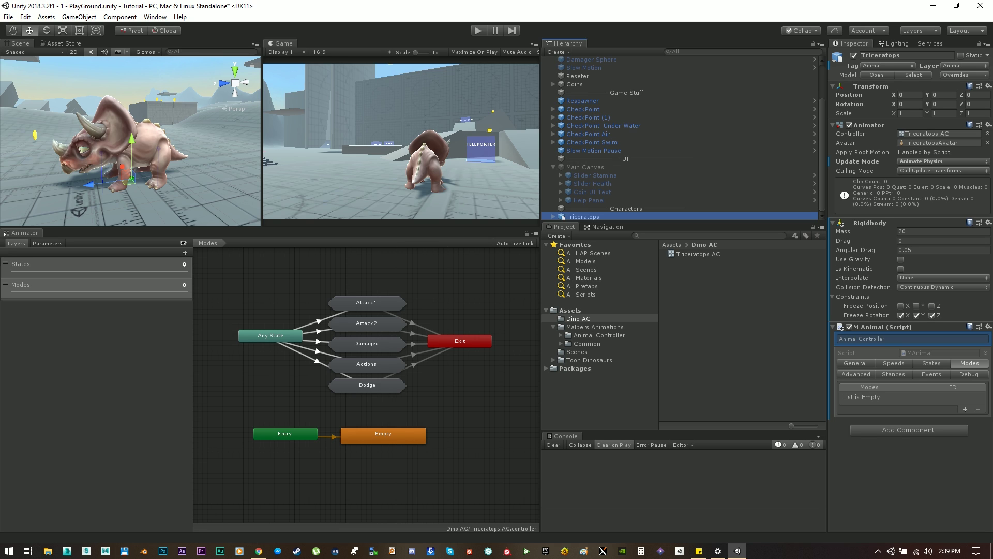
pyautogui.click(856, 364)
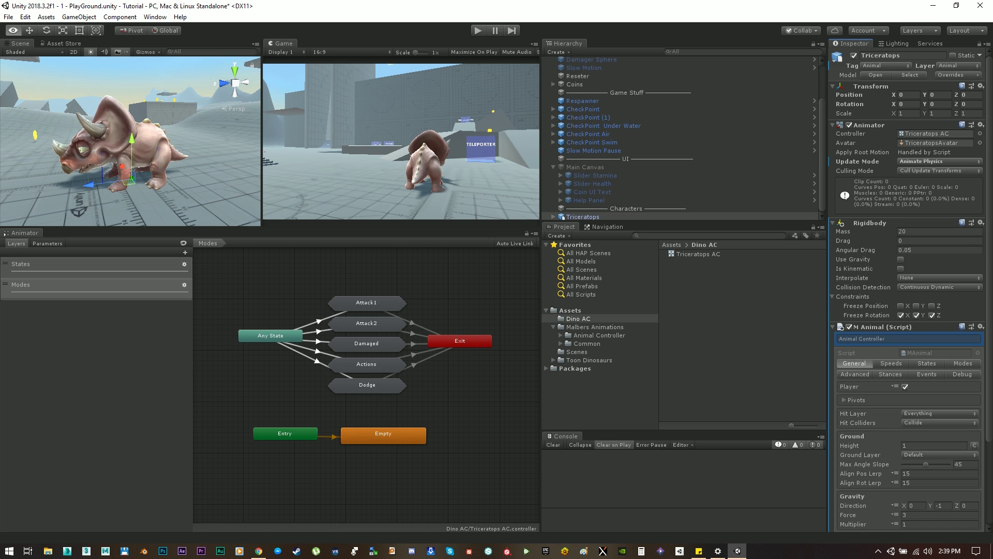
pyautogui.keyDown('alt'); pyautogui.moveTo(160, 160); pyautogui.dragTo(115, 135); pyautogui.keyUp('alt')
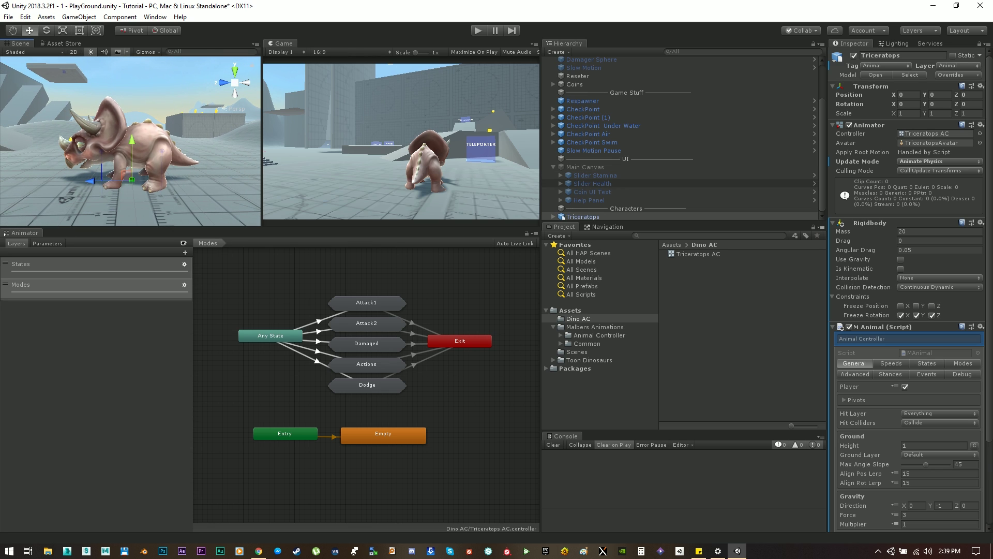
pyautogui.scroll(-4, 906, 362)
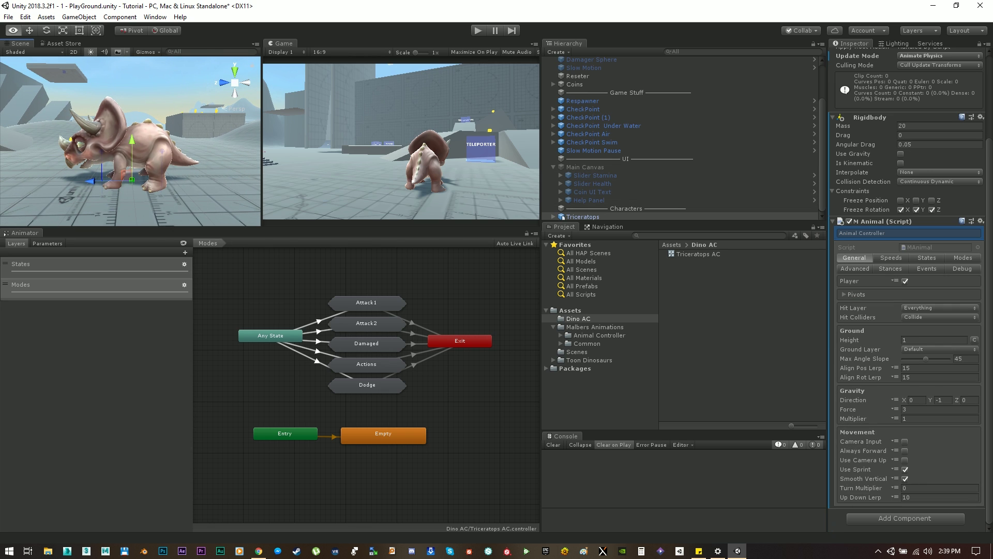
pyautogui.keyDown('alt'); pyautogui.moveTo(150, 165); pyautogui.dragTo(185, 151); pyautogui.keyUp('alt')
pyautogui.click(853, 294)
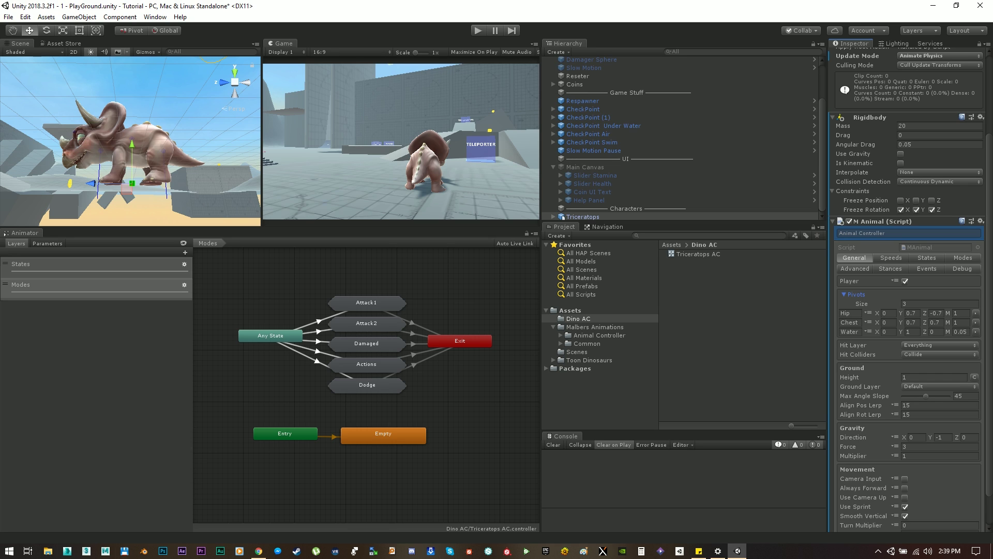
# Switch to the Rotate tool and enable scene editing for the Hip and Chest pivots
pyautogui.keyDown('alt'); pyautogui.moveTo(156, 134); pyautogui.dragTo(160, 181); pyautogui.keyUp('alt')
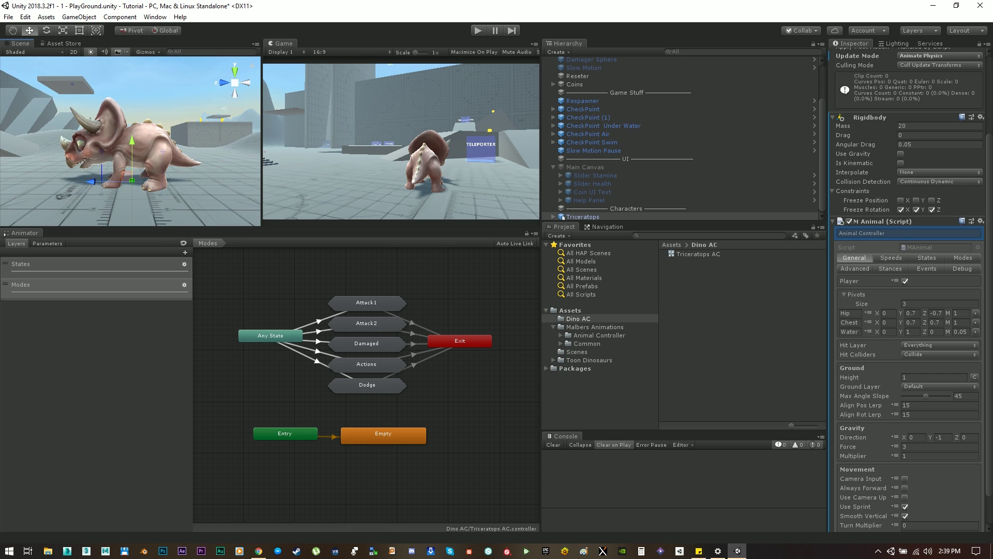
pyautogui.press('e')
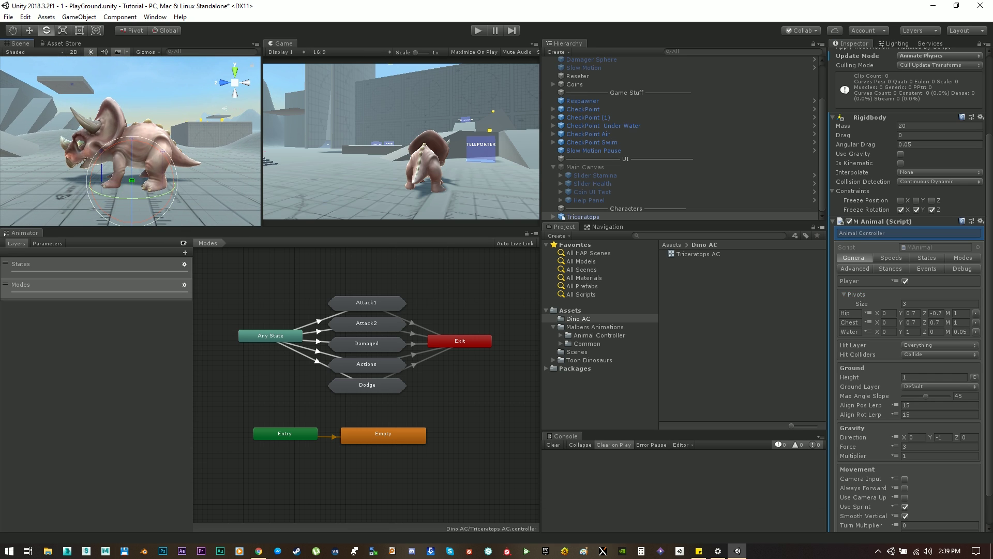
pyautogui.click(976, 313)
pyautogui.click(976, 323)
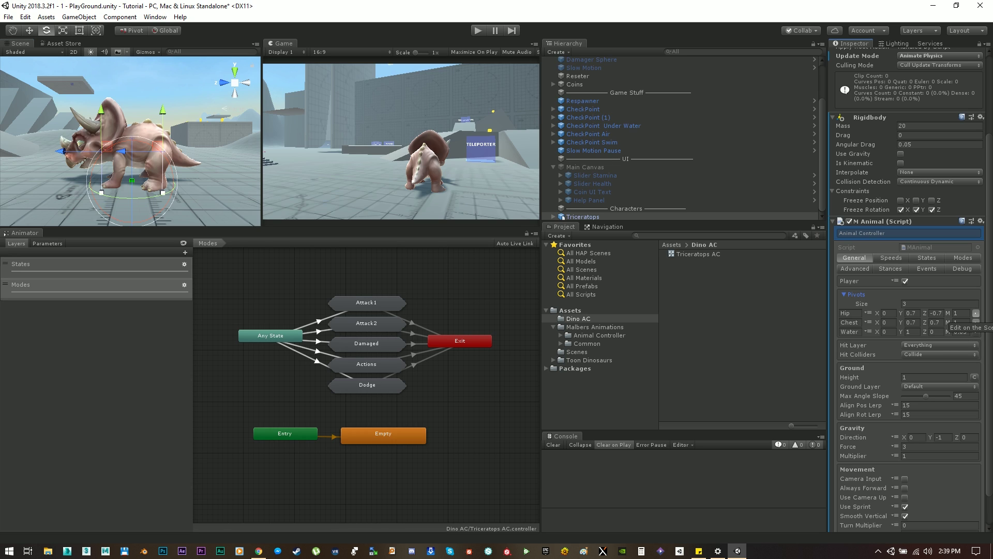
# Switch to the Move tool and position the Chest pivot at about Z 0.30 and the Hip pivot at about Z -0.4
pyautogui.moveTo(115, 148); pyautogui.dragTo(116, 150, button='middle')
pyautogui.press('w')
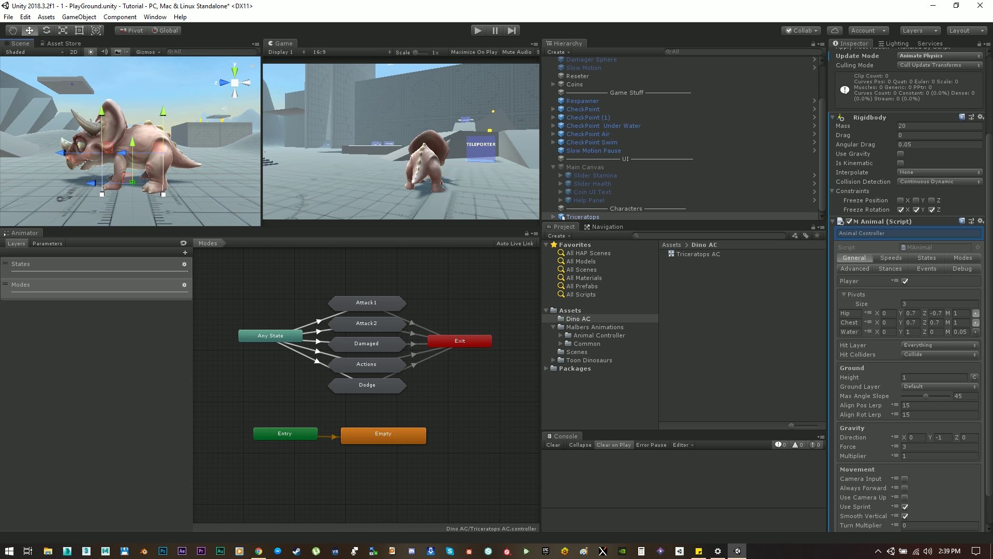
pyautogui.moveTo(61, 153); pyautogui.dragTo(207, 132)
pyautogui.click(247, 82)
pyautogui.moveTo(176, 164); pyautogui.dragTo(145, 133)
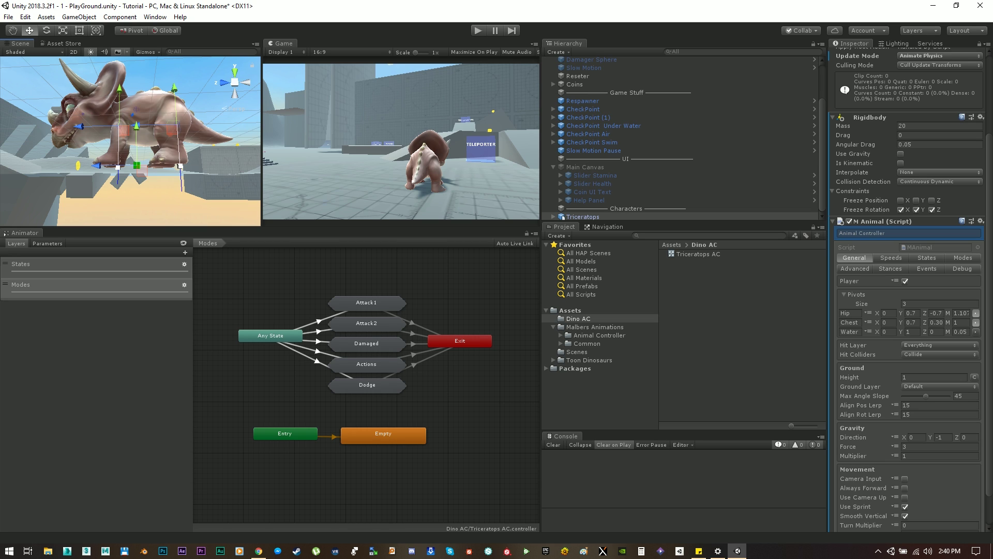
pyautogui.moveTo(136, 125); pyautogui.dragTo(124, 125)
pyautogui.moveTo(166, 166)
pyautogui.mouseDown()
pyautogui.moveTo(15, 169)
pyautogui.moveTo(160, 161)
pyautogui.mouseUp()
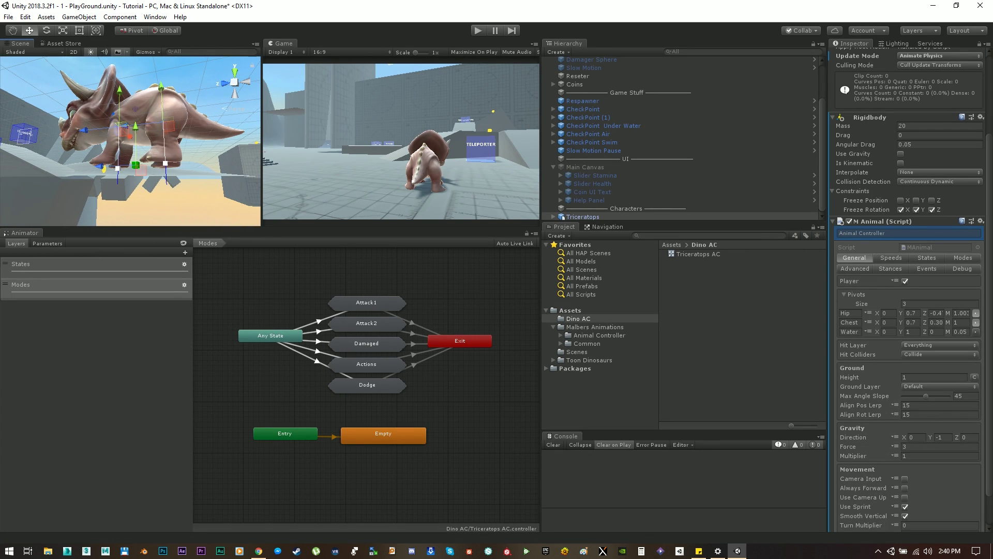
# Set the multiplier of both the Hip and Chest pivots to 1.2
pyautogui.click(961, 313)
pyautogui.write('1.237')
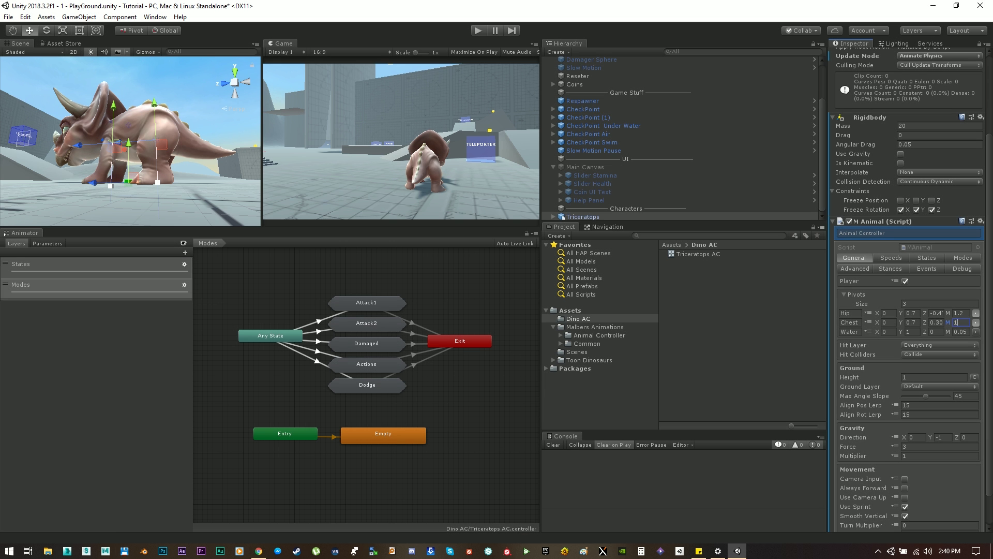
pyautogui.write('.2')
# Set the M Animal ground Height to 0.7 and compare it with the Hip pivot's Y value
pyautogui.moveTo(131, 187); pyautogui.dragTo(145, 159, button='middle')
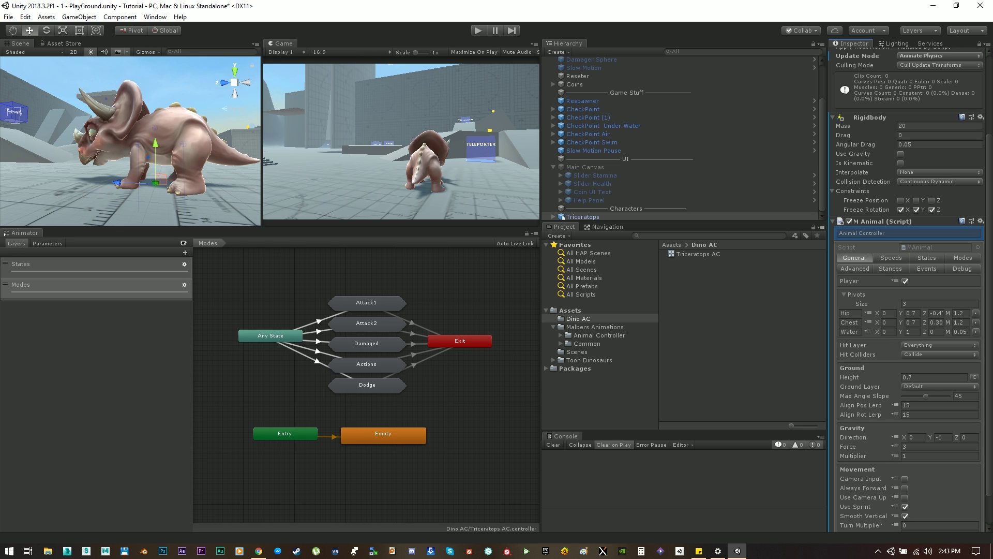
pyautogui.click(926, 377)
pyautogui.click(913, 377)
pyautogui.click(912, 313)
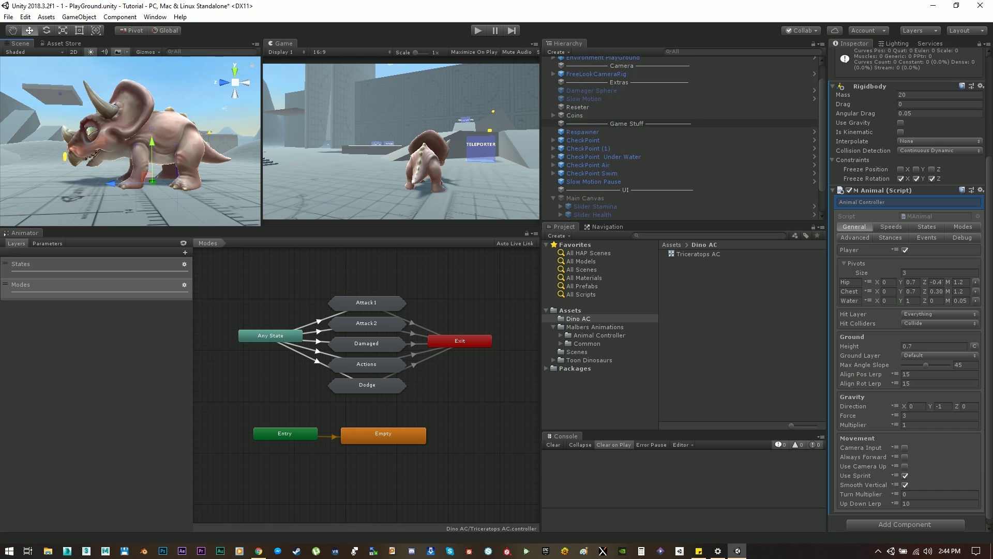
# Assign the Triceratops as the Target of the FreeLookCameraRig's M Free Look Camera component
pyautogui.scroll(2, 621, 119)
pyautogui.click(597, 94)
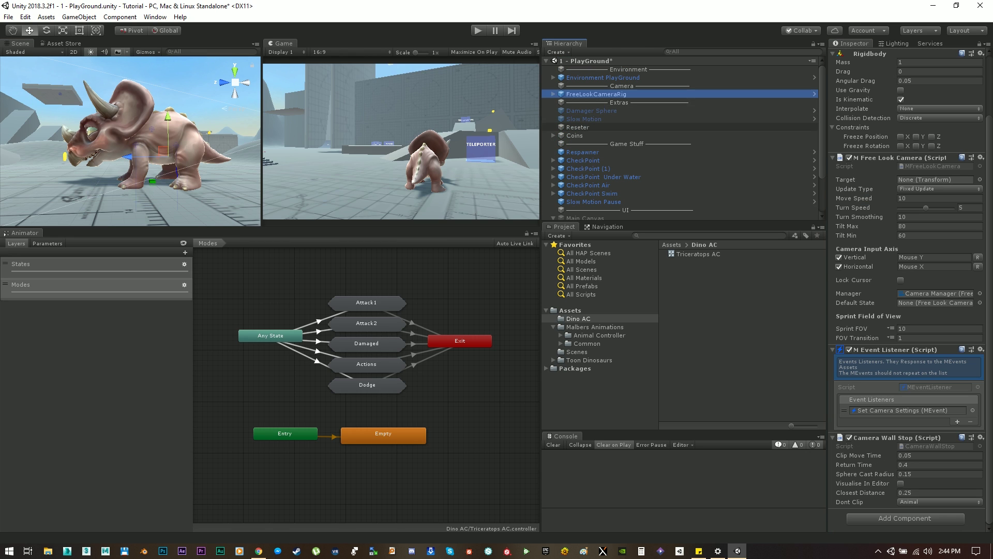
pyautogui.scroll(-3, 684, 139)
pyautogui.scroll(3, 684, 139)
pyautogui.scroll(-3, 684, 138)
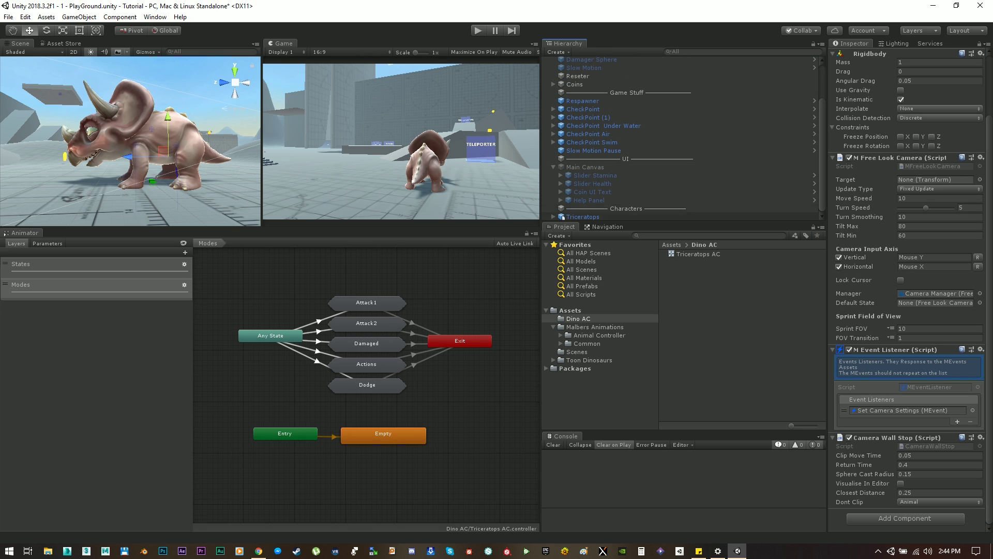
pyautogui.scroll(3, 683, 138)
pyautogui.scroll(-3, 684, 139)
pyautogui.moveTo(583, 216); pyautogui.dragTo(936, 179)
# Run the scene in Play mode to test the Triceratops and camera, and stop the playback
pyautogui.scroll(3, 683, 134)
pyautogui.scroll(-3, 684, 156)
pyautogui.scroll(2, 684, 139)
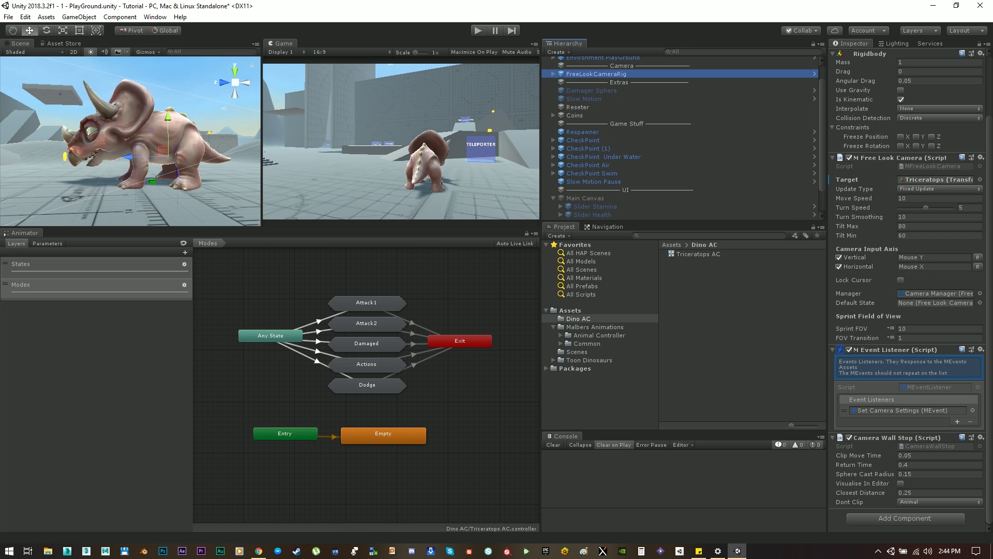
pyautogui.hotkey('ctrl', 'p')
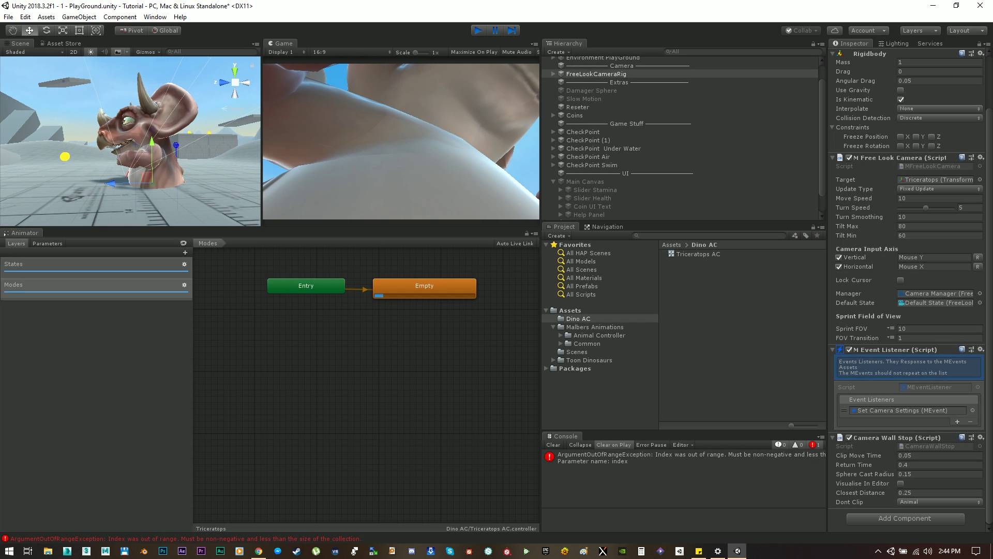
pyautogui.hotkey('ctrl', 'p')
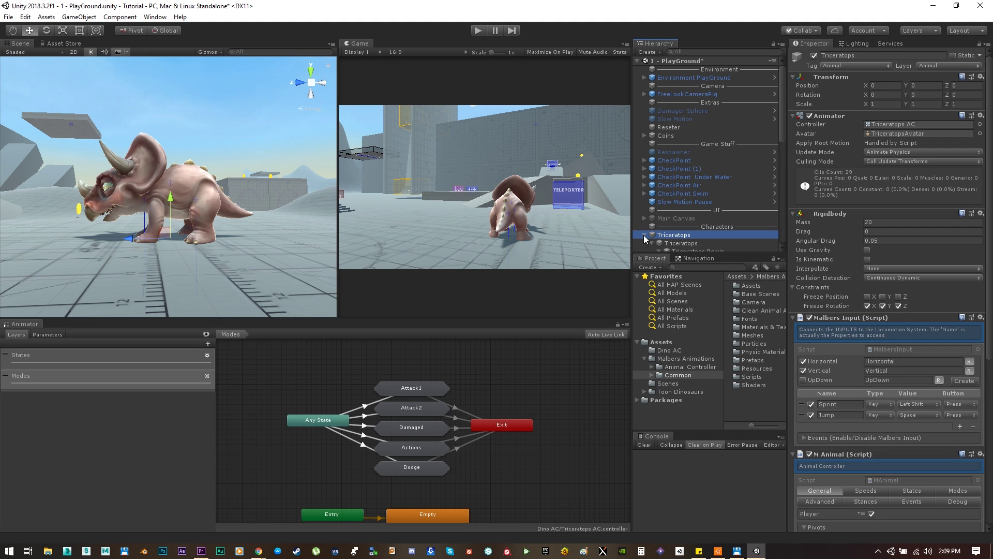
# Expand the Triceratops bone hierarchy and add a Capsule Collider to the Triceratops Spine bone
pyautogui.scroll(-4, 655, 231)
pyautogui.click(652, 153)
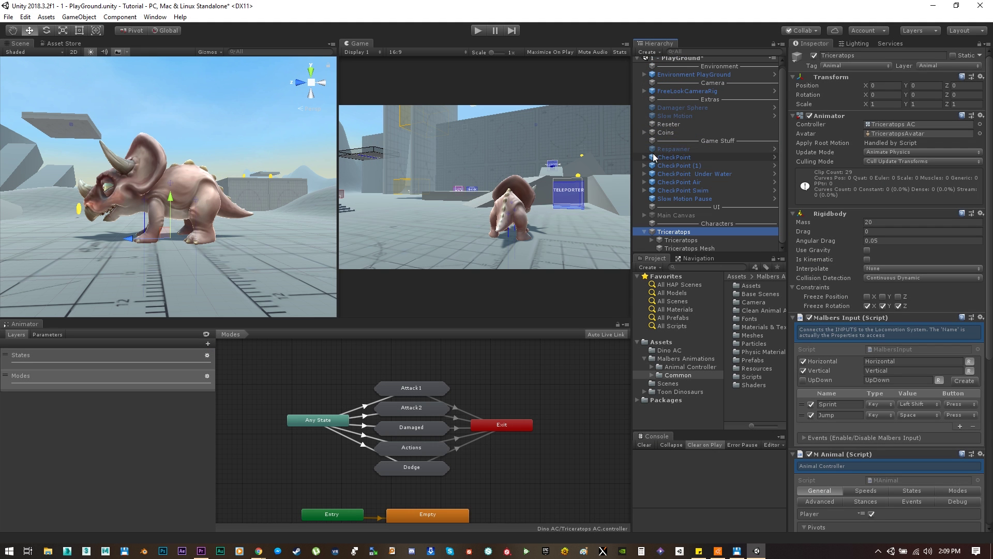
pyautogui.click(652, 241)
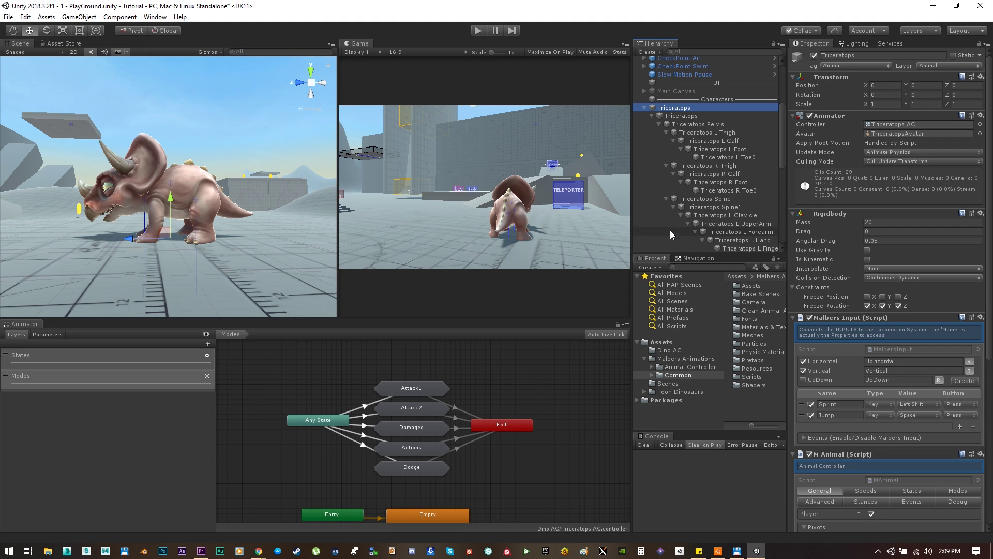
pyautogui.click(708, 198)
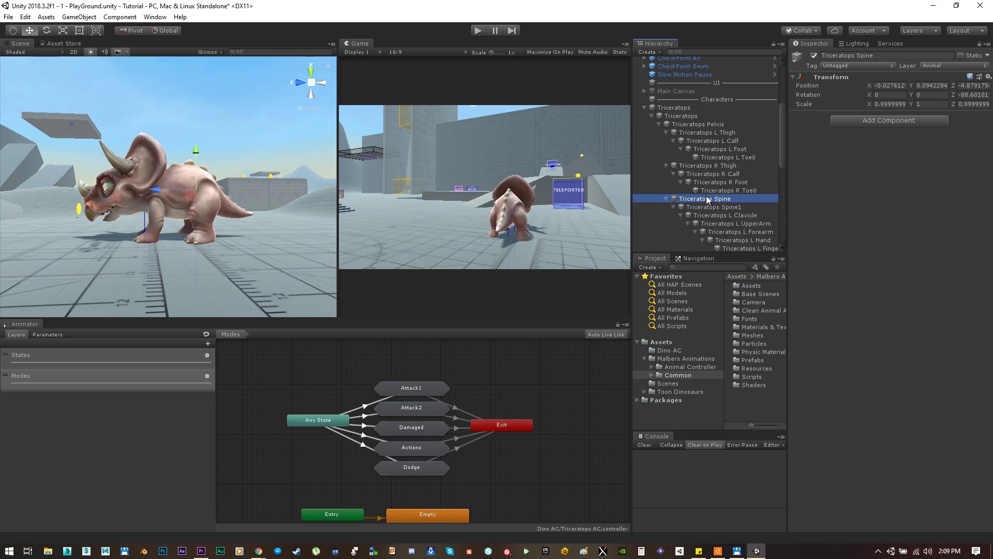
pyautogui.click(852, 121)
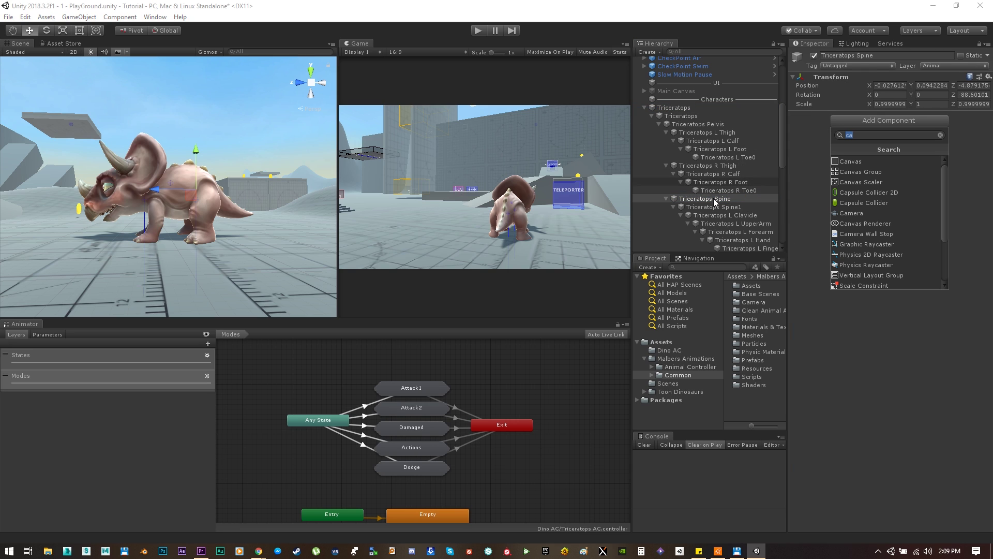
pyautogui.click(853, 202)
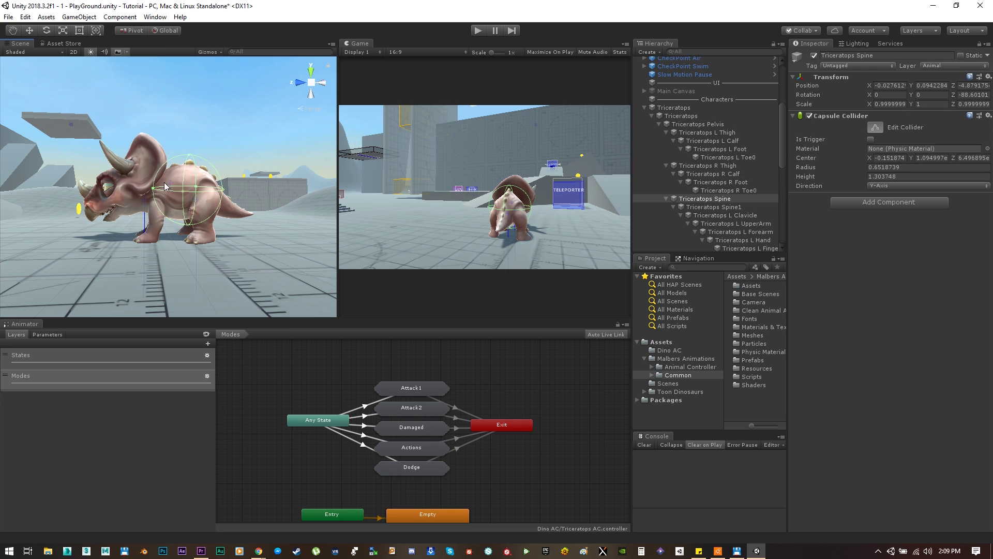
# Orient the spine's Capsule Collider along the X-Axis and fit it around the body, radius about 0.50 and height about 1.34
pyautogui.moveTo(189, 154); pyautogui.dragTo(190, 142)
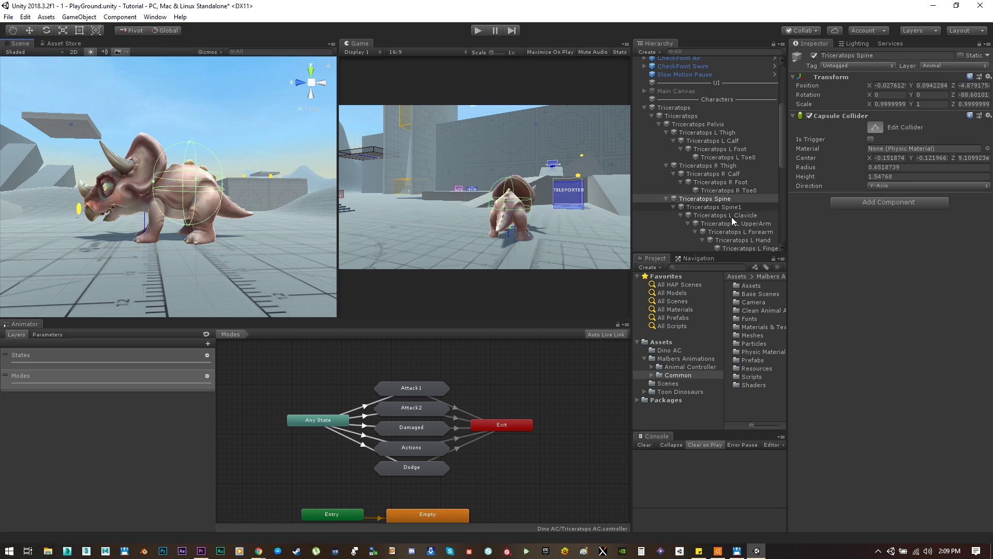
pyautogui.click(878, 186)
pyautogui.click(880, 195)
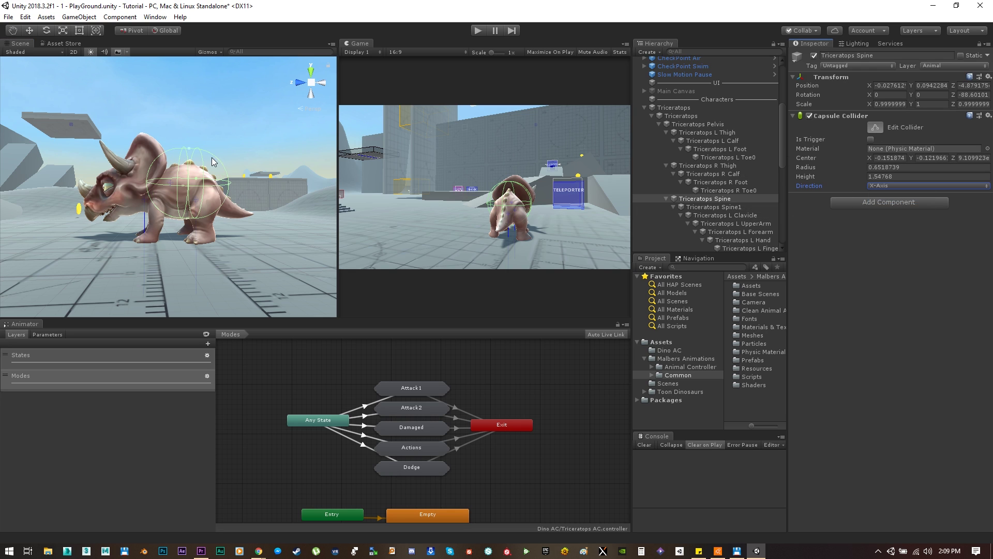
pyautogui.moveTo(190, 149); pyautogui.dragTo(182, 169)
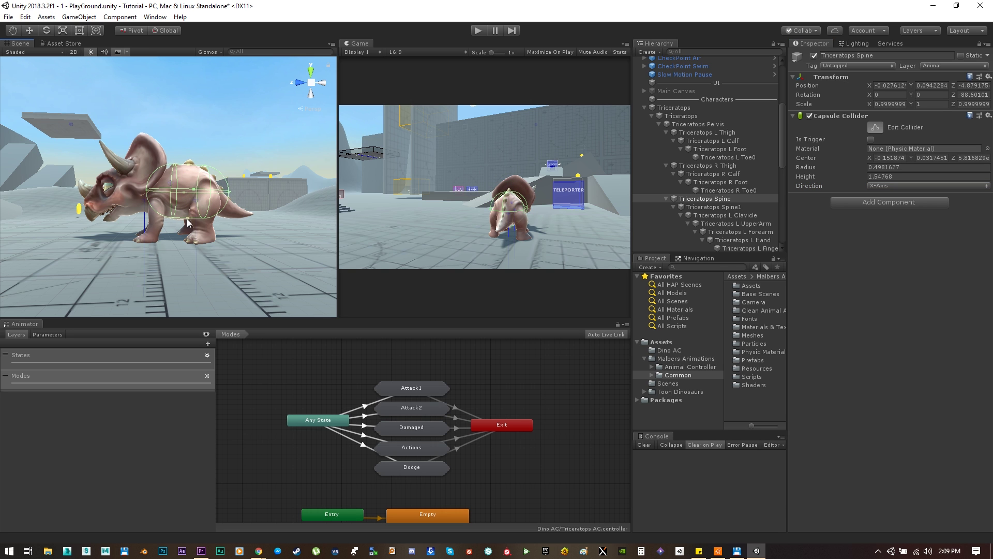
pyautogui.moveTo(187, 218); pyautogui.dragTo(581, 229)
# Add a Capsule Collider to the Triceratops Head bone
pyautogui.scroll(-3, 750, 206)
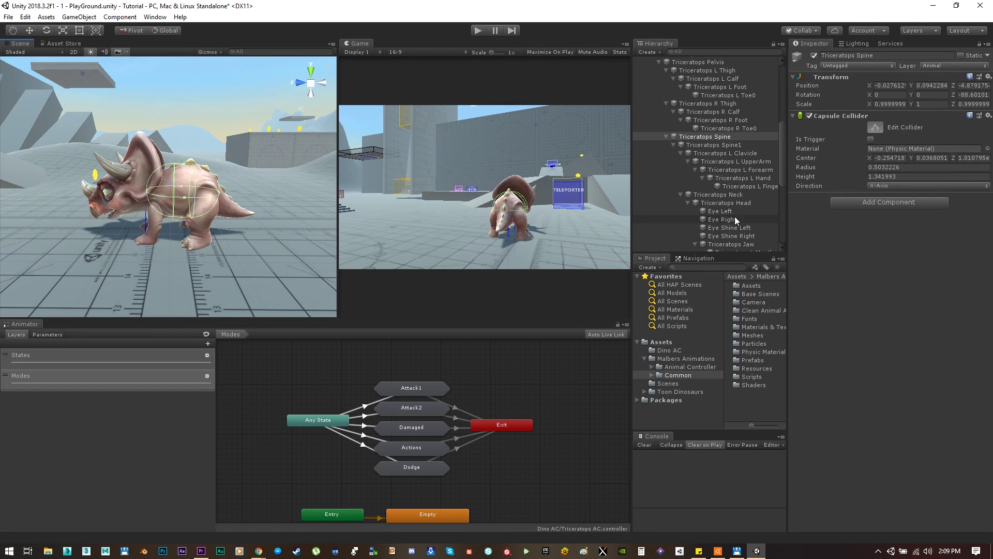
pyautogui.click(751, 204)
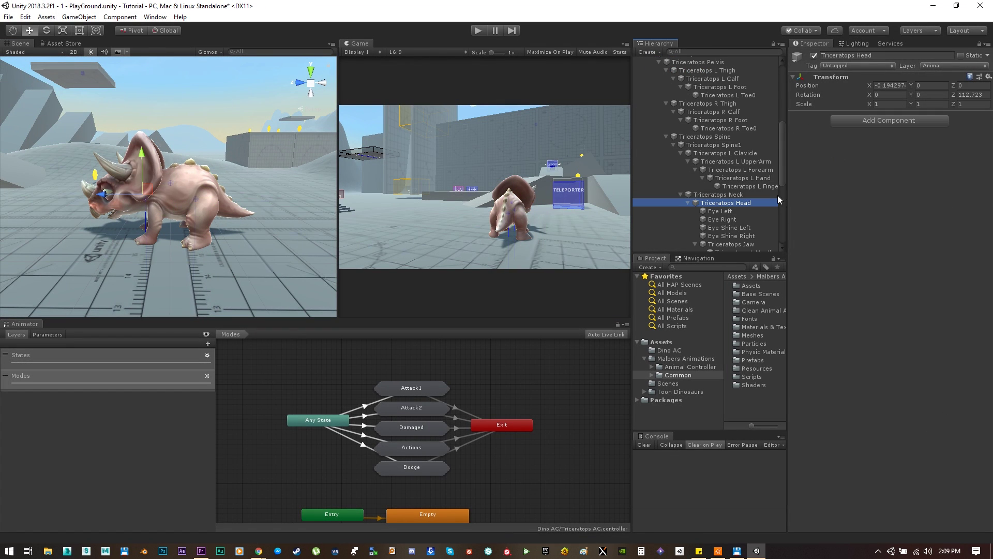
pyautogui.click(866, 131)
pyautogui.click(864, 192)
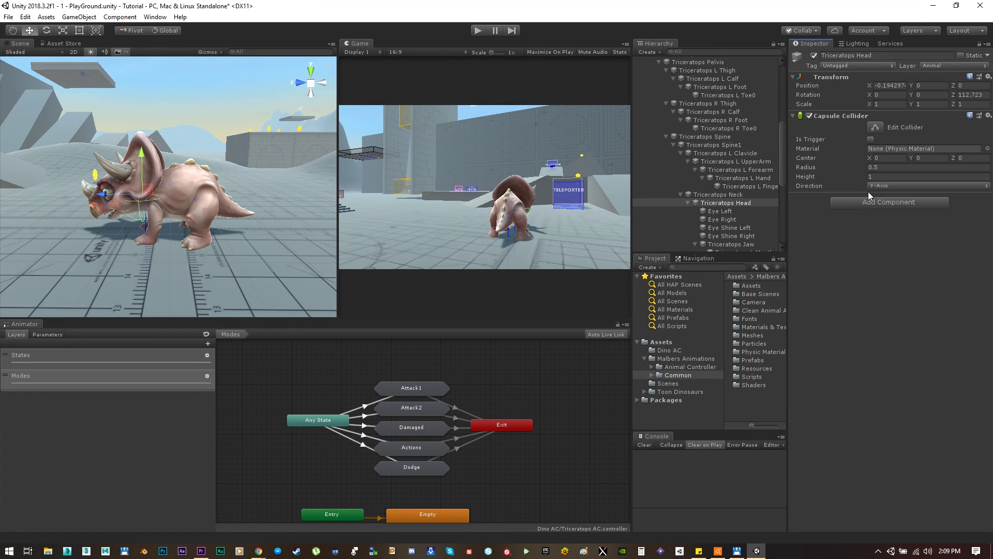
# Edit the head's Capsule Collider to fit around the head, with radius about 0.49 and height about 1.16
pyautogui.click(869, 128)
pyautogui.keyDown('alt'); pyautogui.moveTo(231, 206); pyautogui.dragTo(178, 208); pyautogui.keyUp('alt')
pyautogui.moveTo(113, 196); pyautogui.dragTo(97, 199)
pyautogui.moveTo(172, 194); pyautogui.dragTo(128, 156)
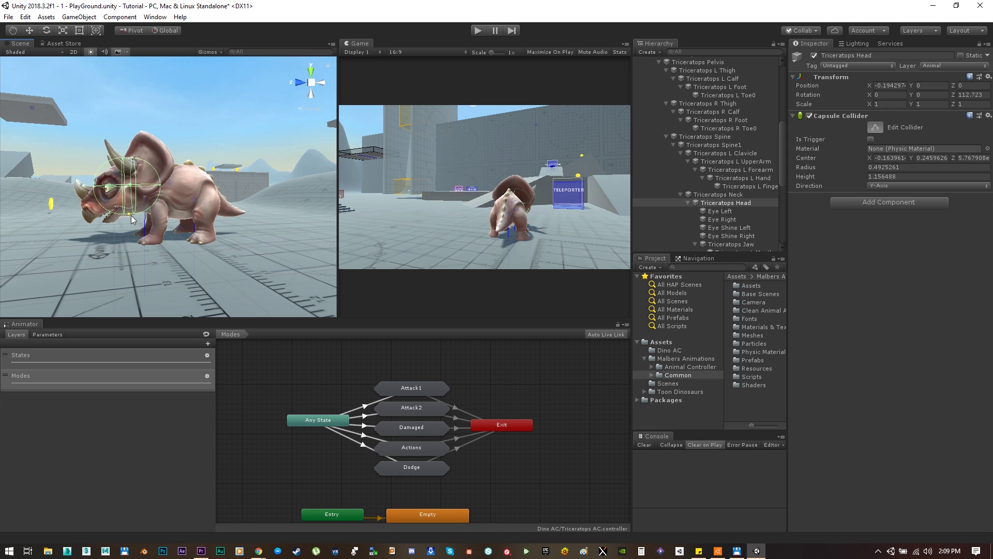